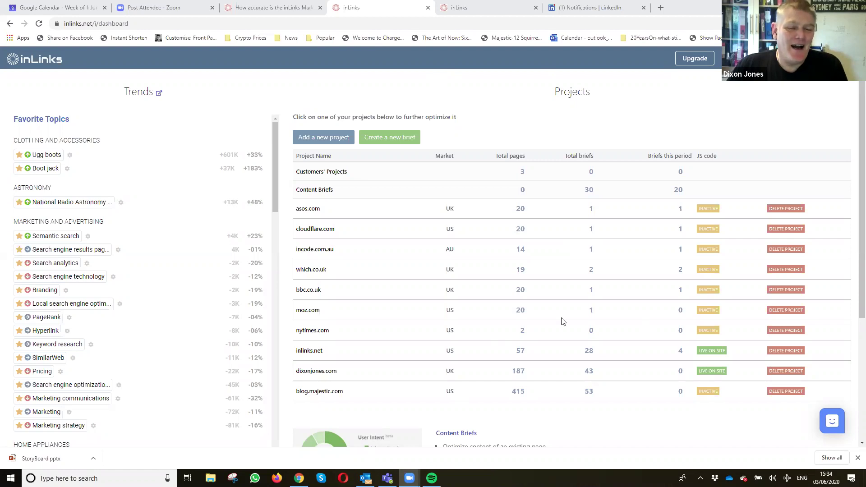
scroll(587, 330, "down", 3)
scroll(587, 330, "up", 3)
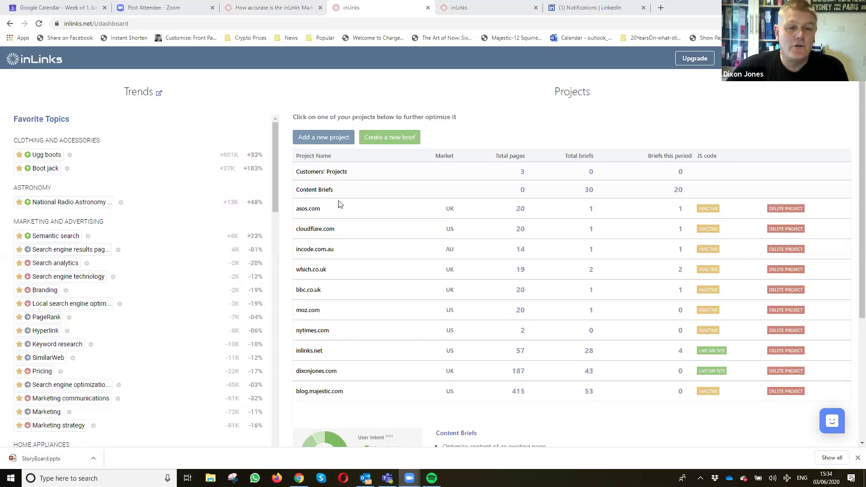
left_click(320, 138)
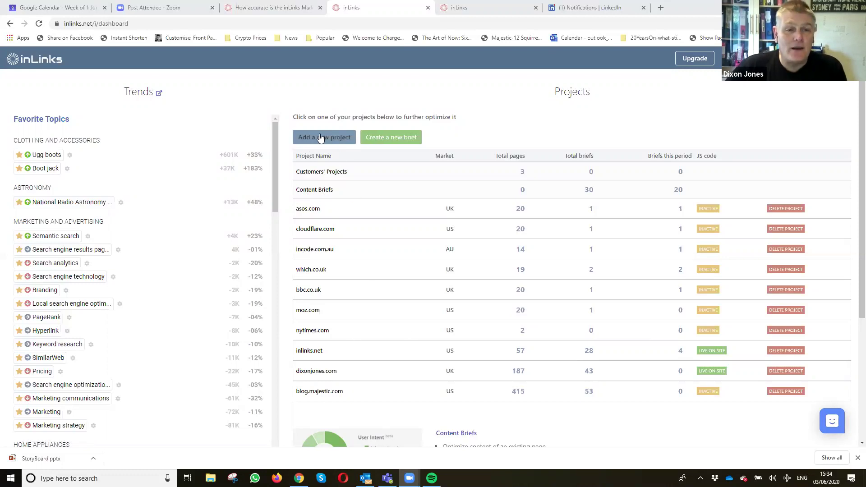
left_click(374, 139)
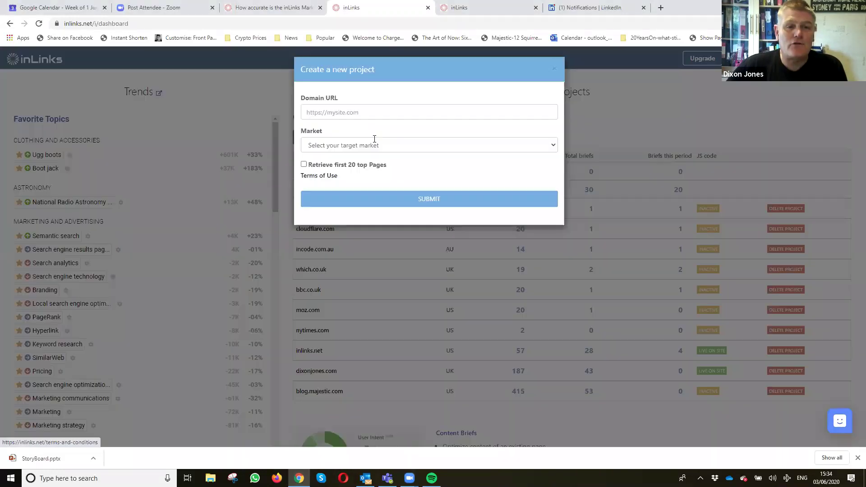
left_click(376, 115)
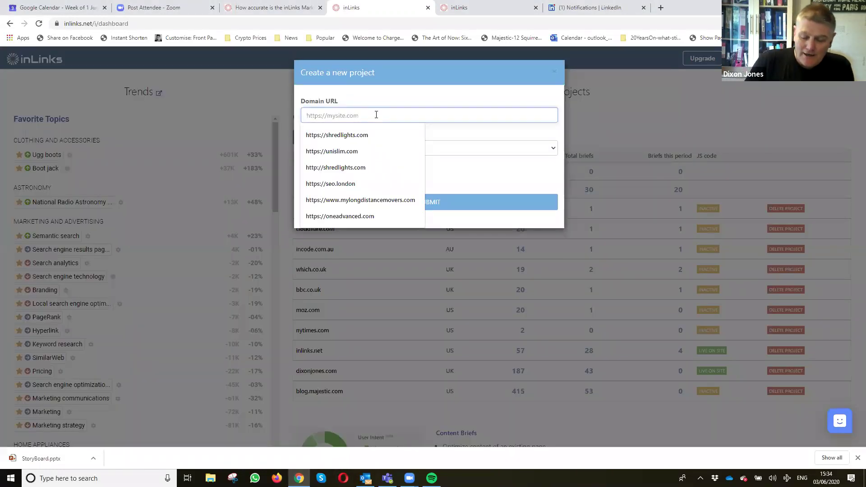
type("https://")
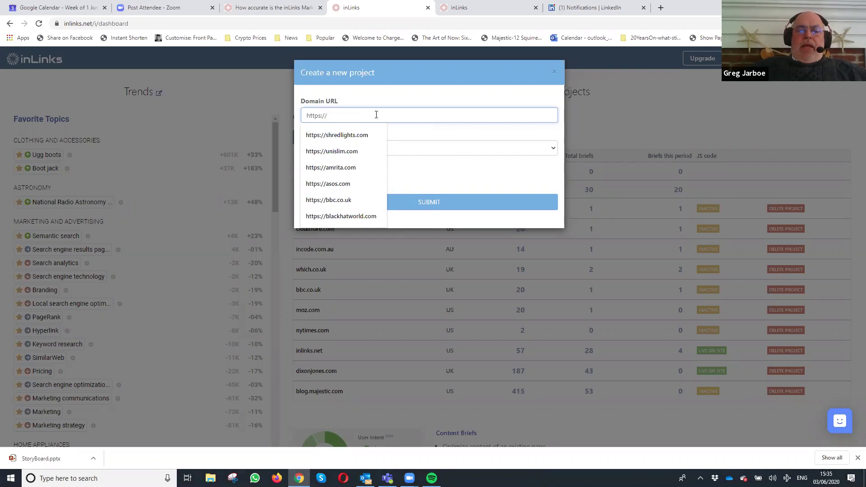
type("sm")
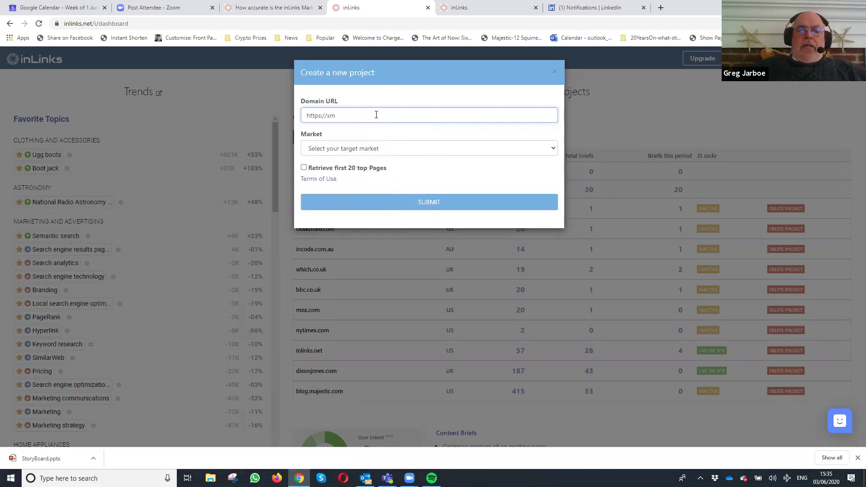
type("lr.")
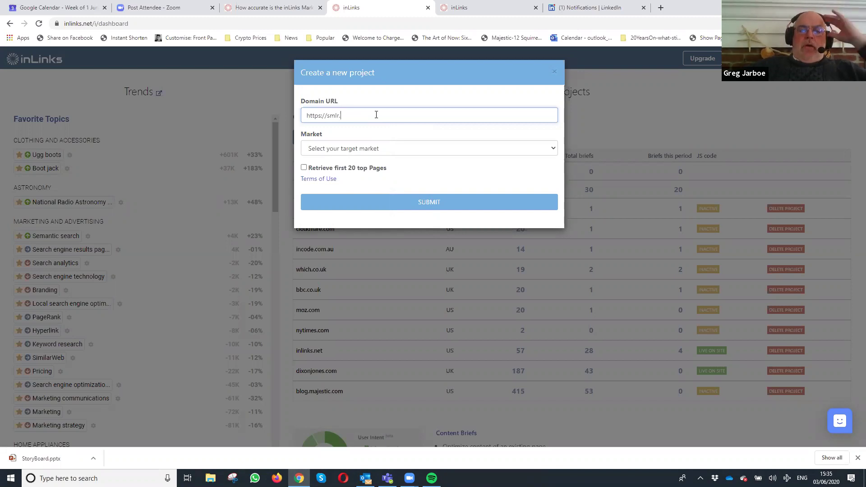
type("r")
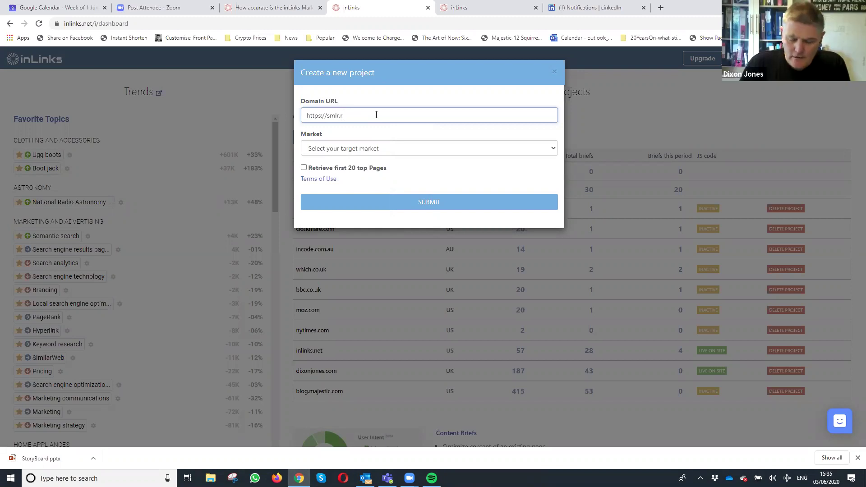
type("utg")
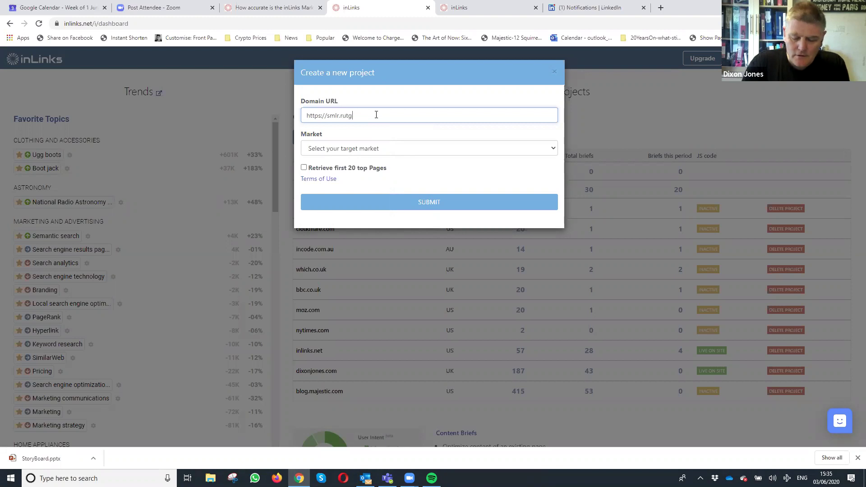
type("ers")
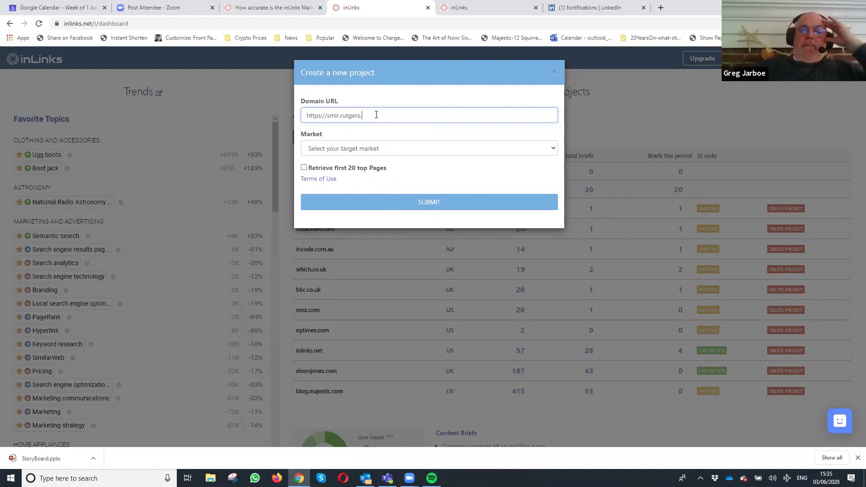
type(".edu")
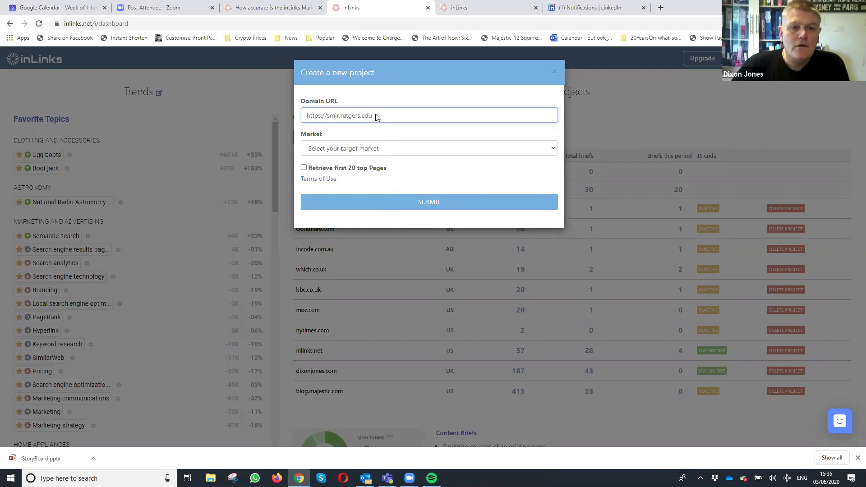
- Set the project's market to English / United States, include retrieval of the first 20 top pages, and submit it
left_click(552, 149)
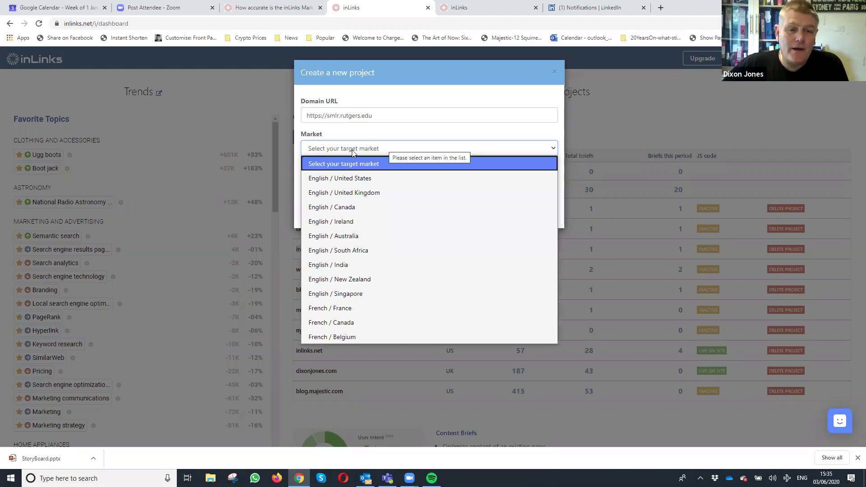
left_click(355, 180)
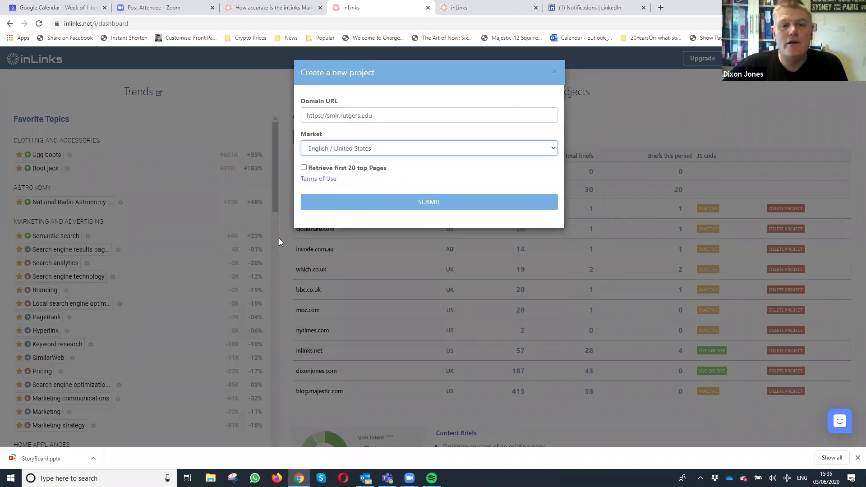
left_click(304, 168)
left_click(427, 207)
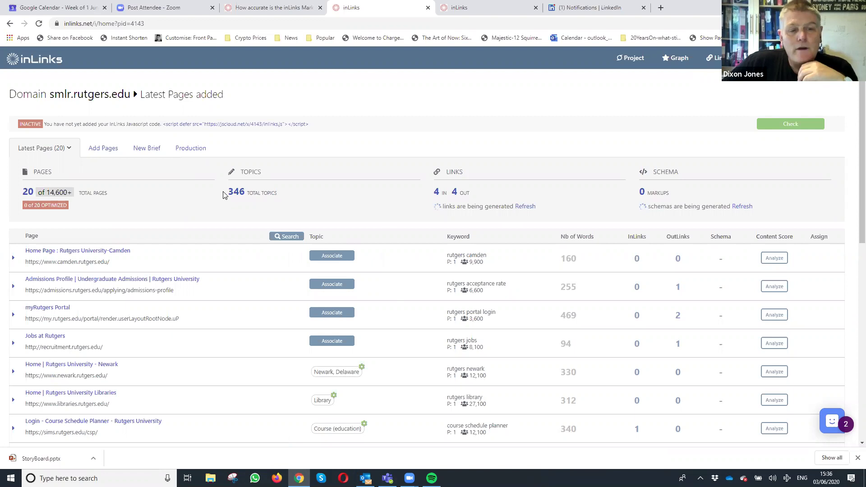
- Highlight the project's total topics figure, and view the most used topics in its knowledge graph
left_click_drag(229, 191, 348, 192)
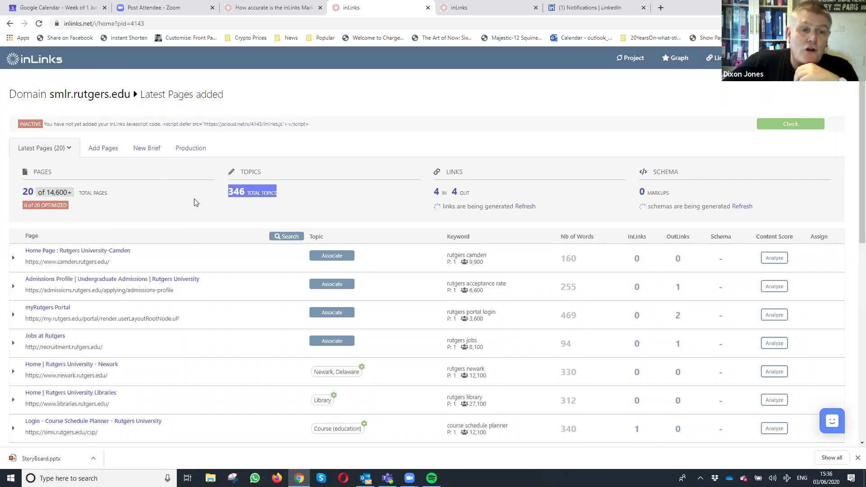
left_click(286, 194)
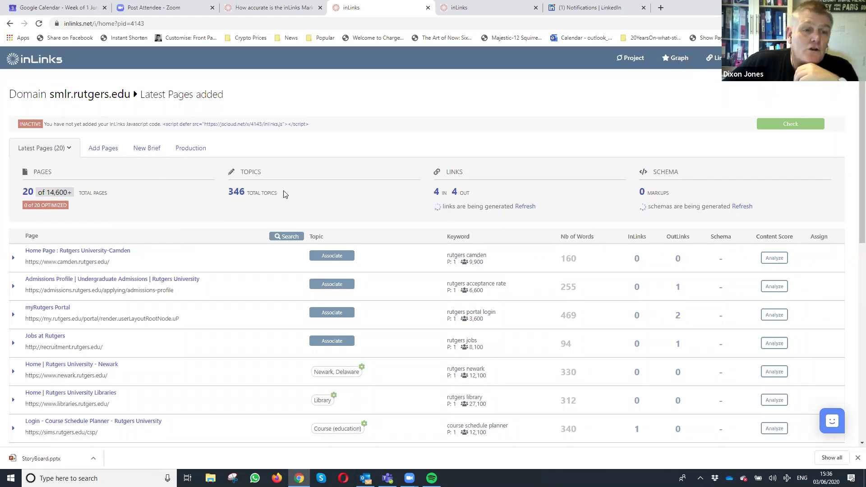
left_click(626, 59)
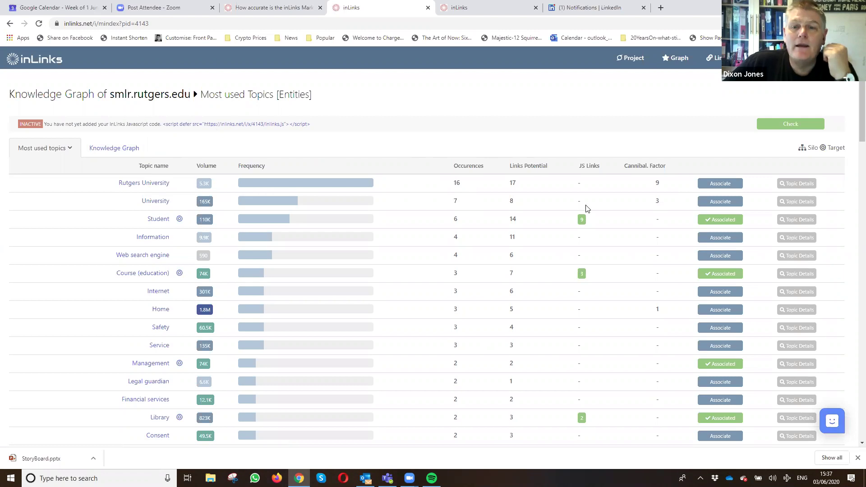
- Associate the Rutgers University topic with the target page Home | Rutgers University
left_click(720, 183)
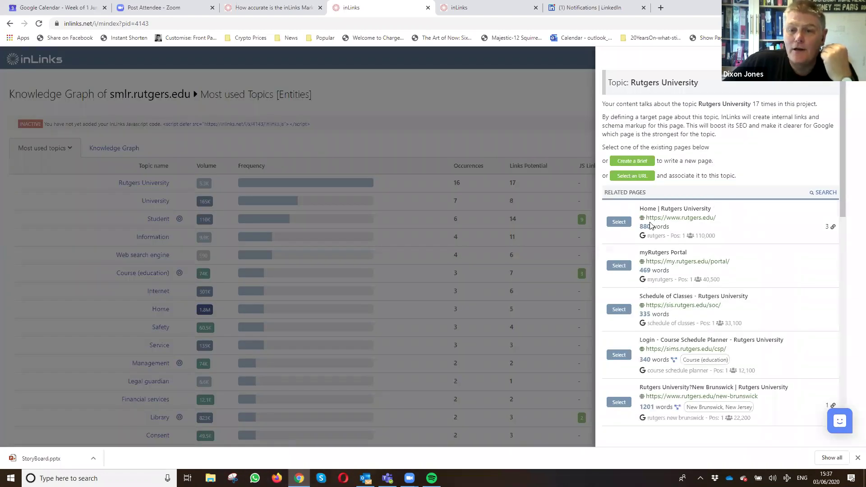
left_click(619, 222)
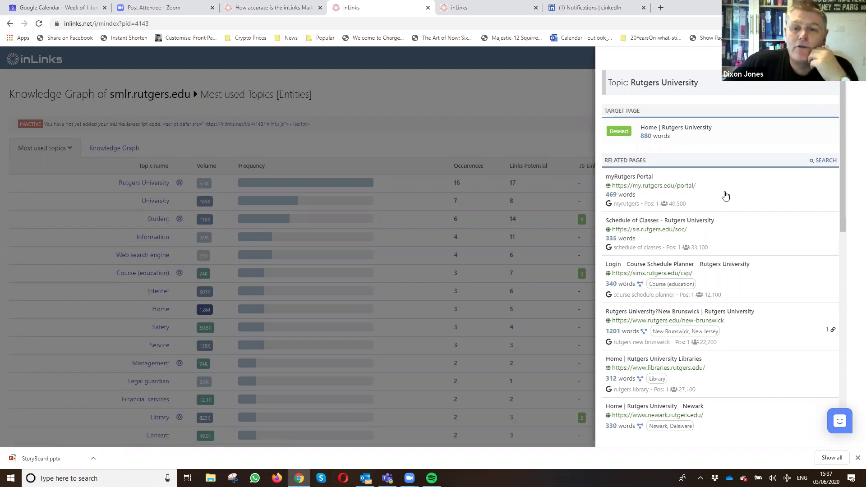
left_click(535, 187)
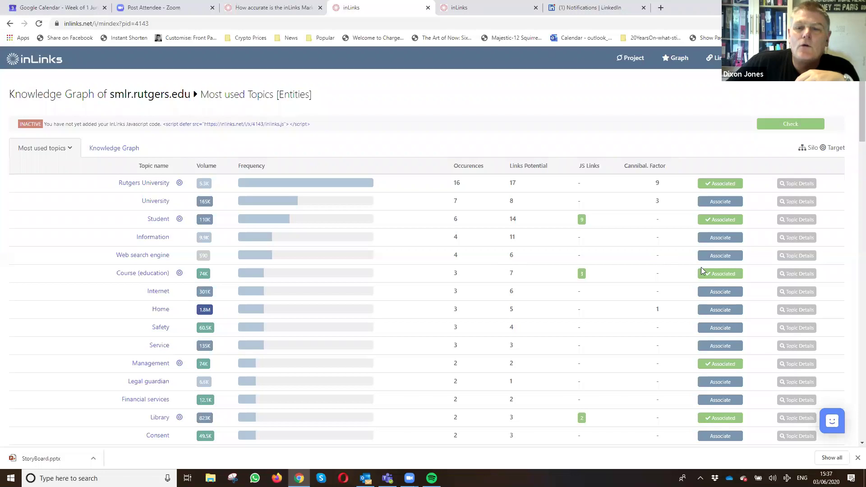
- Check the target and related pages of the Course (education) topic, and return to the project's latest pages
left_click(718, 272)
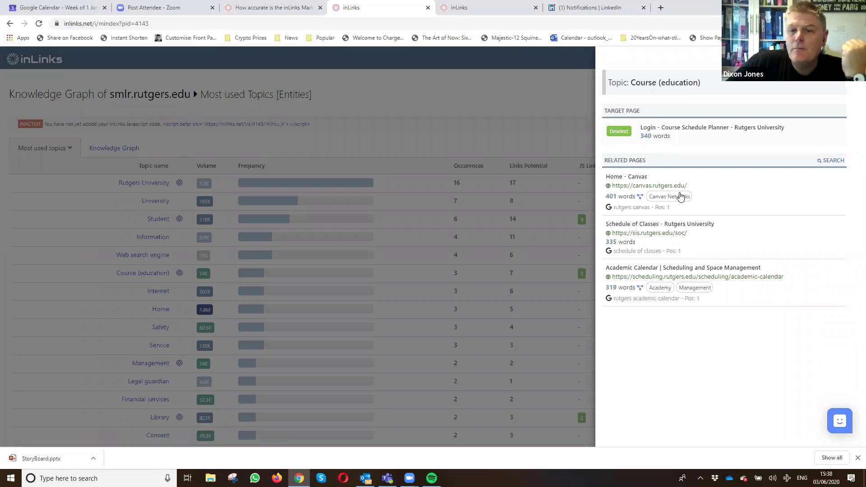
left_click(558, 120)
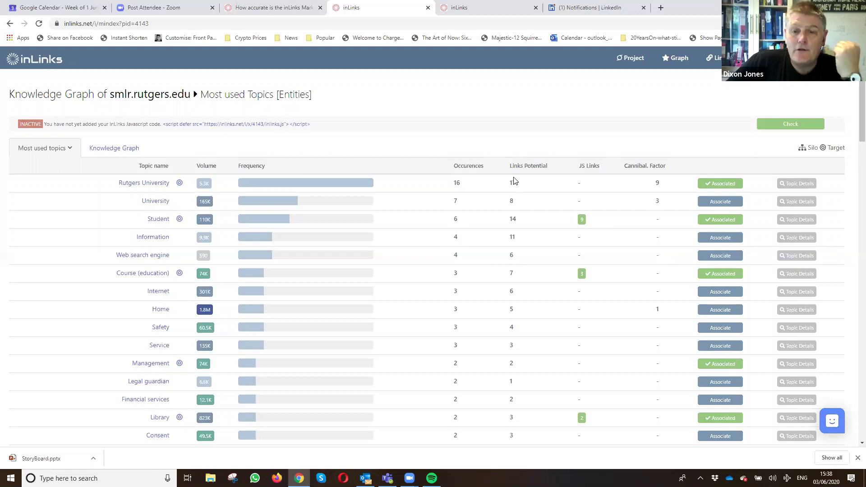
left_click(628, 60)
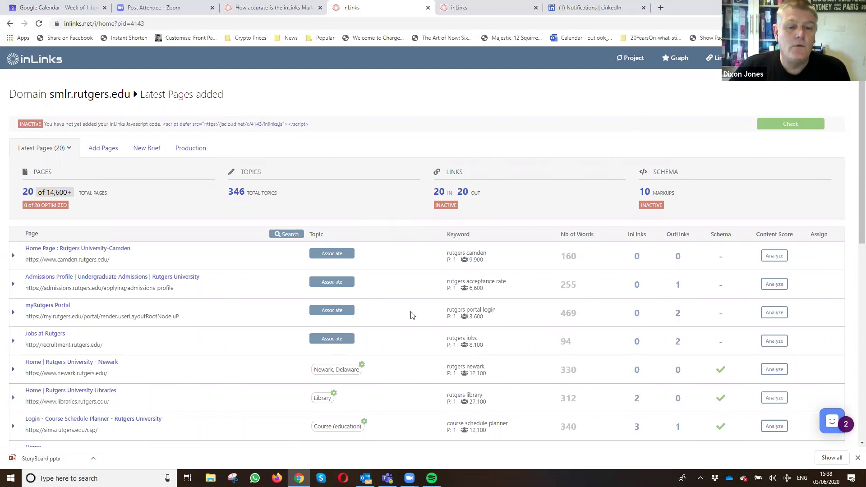
- Review the latest pages list, comparing each page's associated topics, inlinks, outlinks and schema status
scroll(411, 315, "down", 1)
scroll(406, 323, "down", 3)
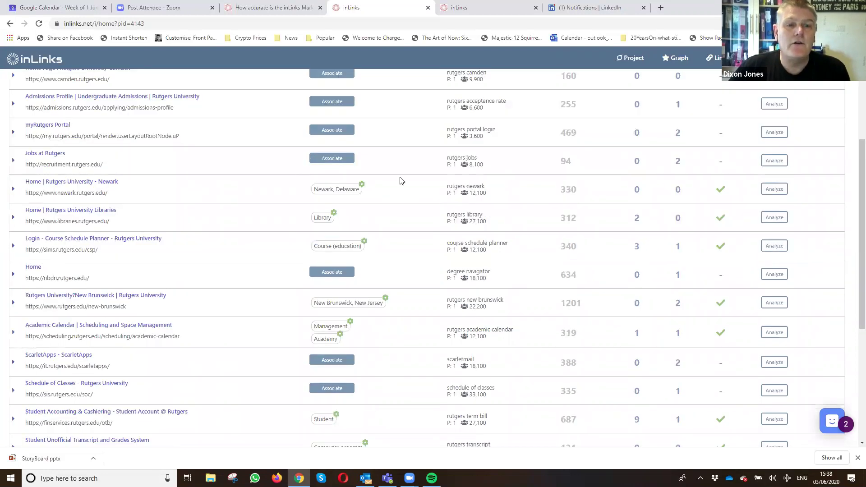
scroll(408, 215, "down", 1)
scroll(397, 289, "down", 2)
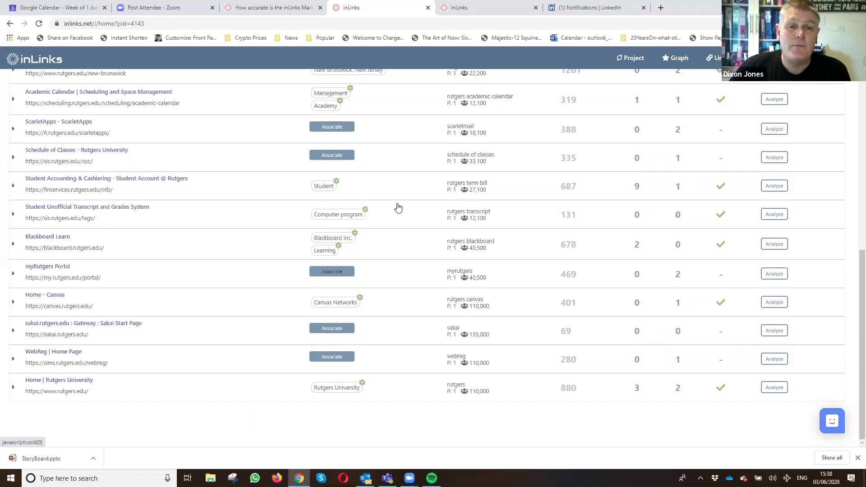
scroll(354, 220, "up", 4)
scroll(353, 223, "up", 3)
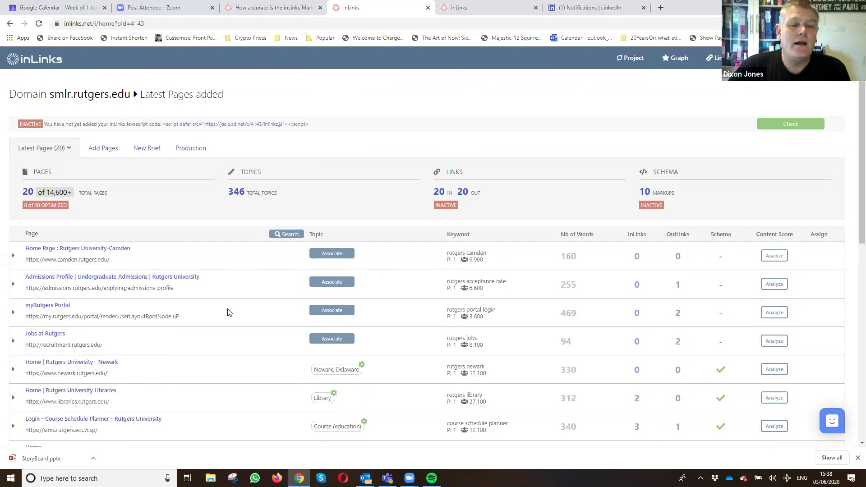
scroll(227, 312, "down", 9)
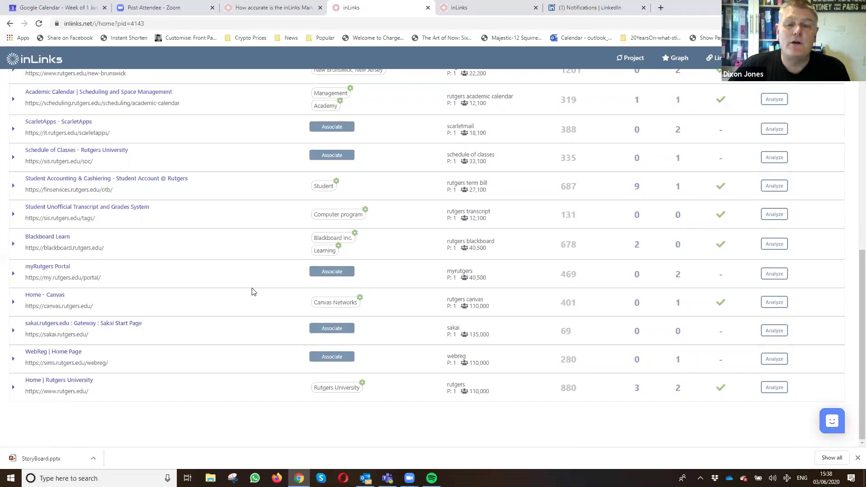
scroll(252, 292, "up", 5)
scroll(425, 220, "up", 3)
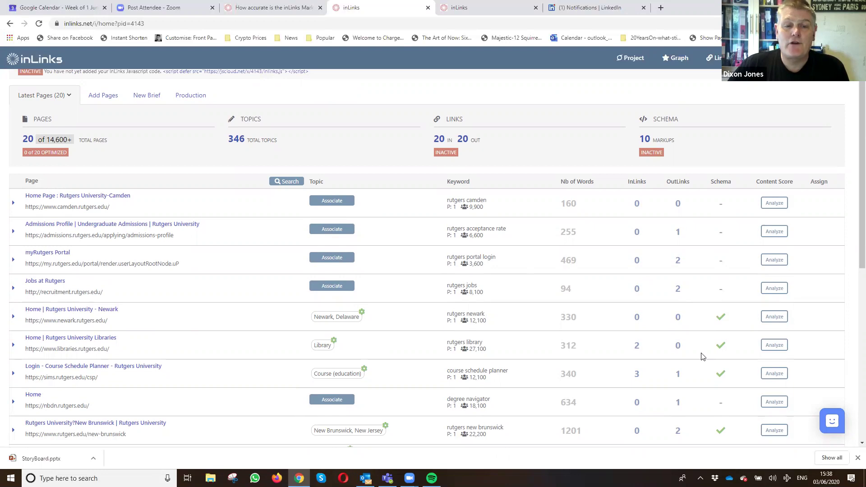
- Show the Schema.org markup of the Home | Rutgers University page and examine the script, including the Rutgers_University Wikipedia reference
scroll(704, 349, "down", 8)
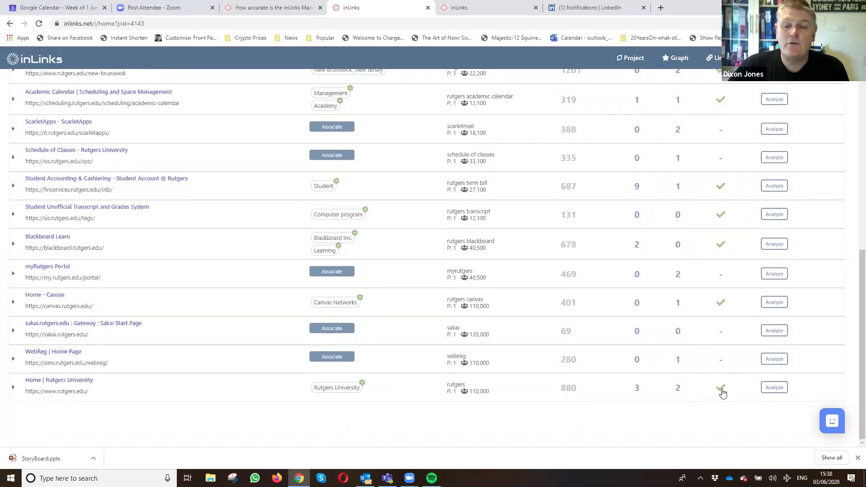
scroll(581, 292, "down", 4)
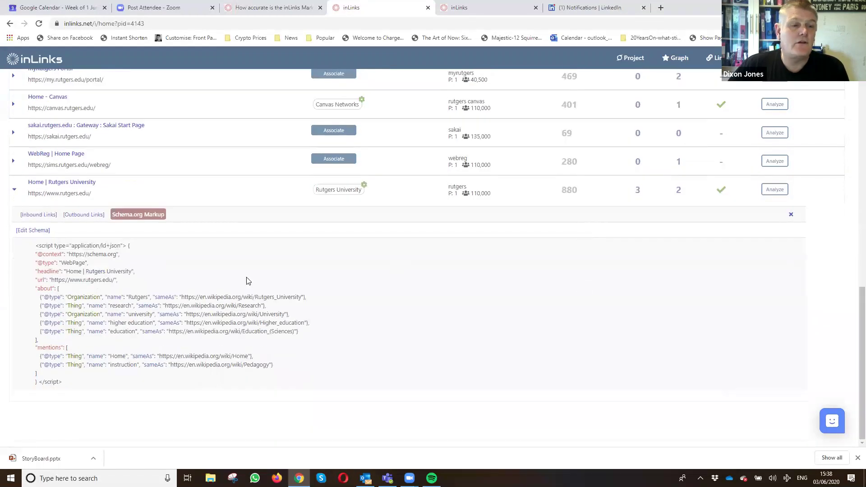
left_click_drag(35, 248, 101, 389)
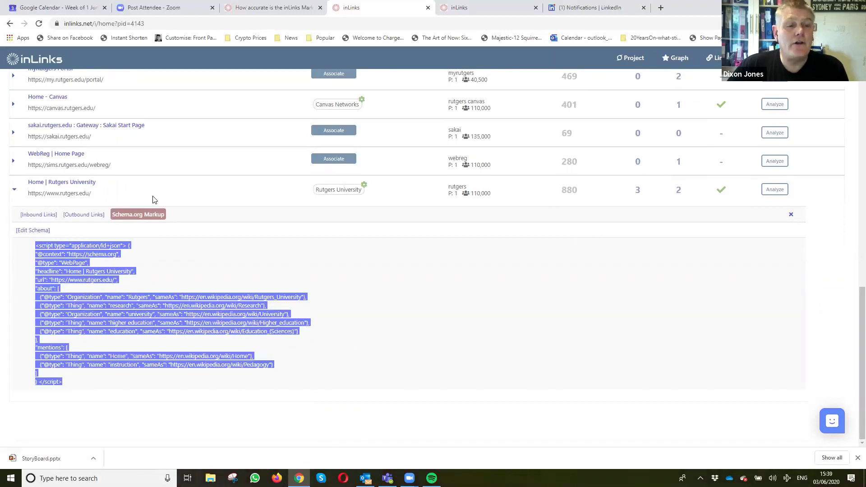
left_click(112, 215)
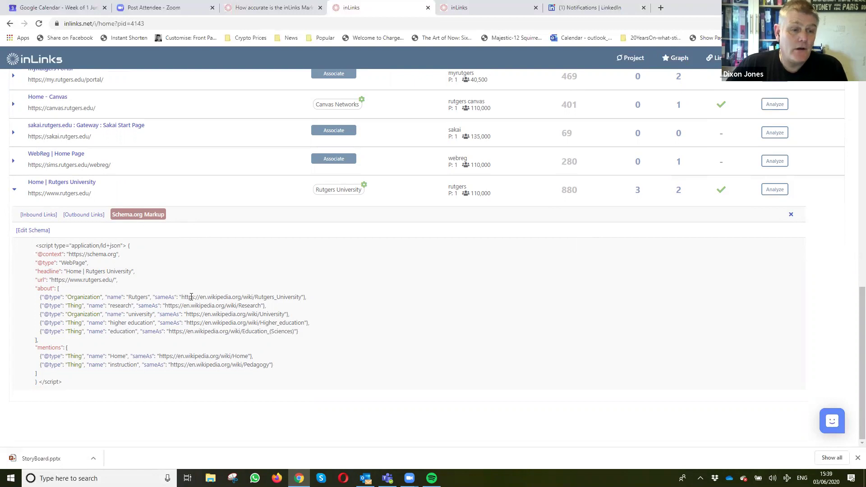
left_click_drag(232, 297, 300, 299)
left_click(321, 301)
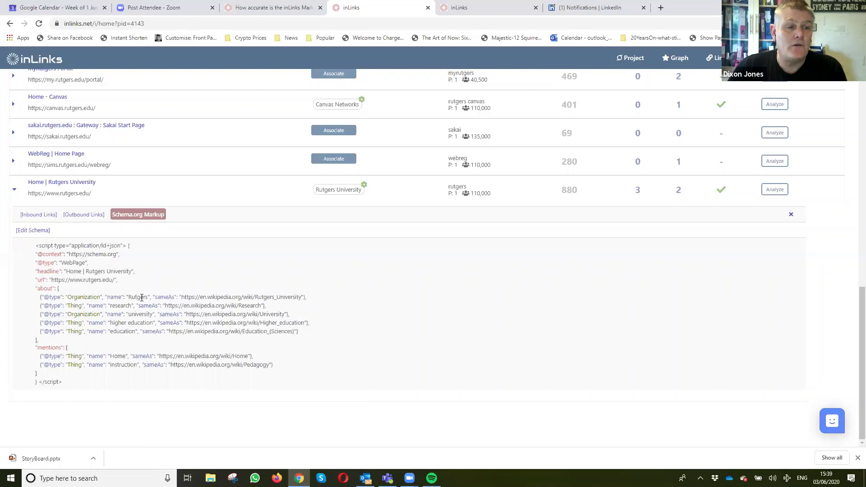
- View the internal inbound links of the Home | Rutgers University page and open its article text
left_click(45, 216)
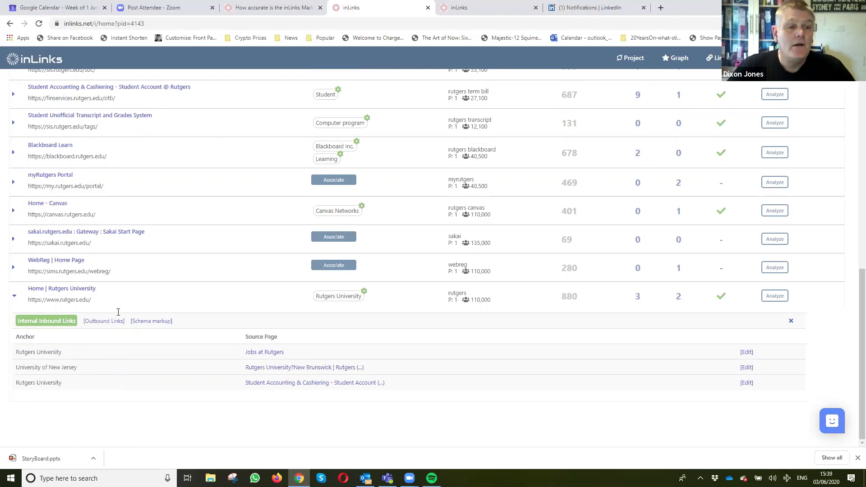
left_click(76, 290)
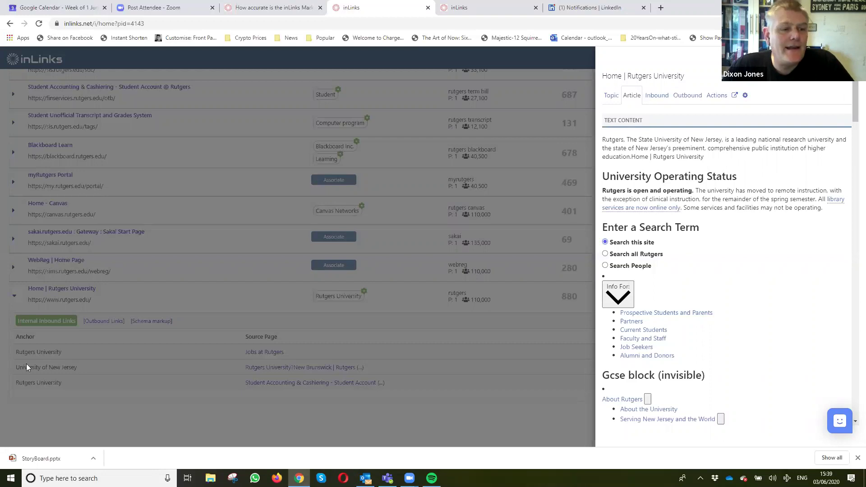
- Show the internal outbound links of the Home | Rutgers University page and close its article text
left_click(102, 320)
left_click(105, 322)
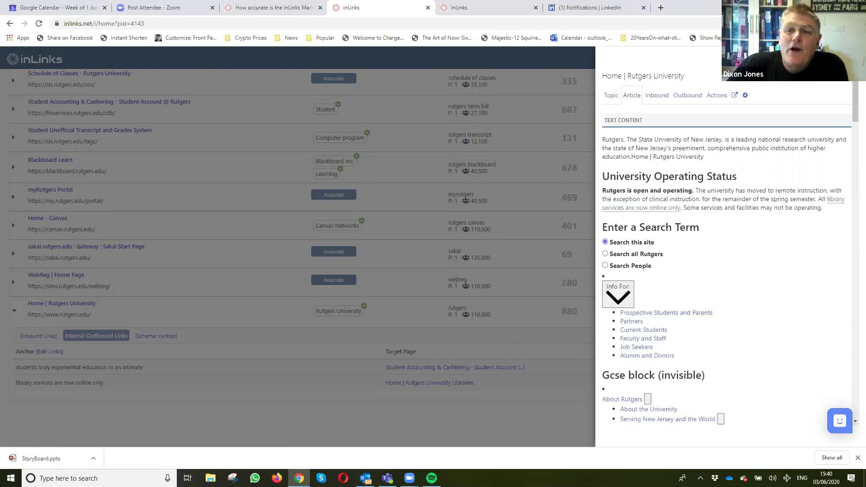
left_click(561, 184)
- Highlight the project's InLinks JavaScript code line and review the internal linking statistics of smlr.rutgers.edu
scroll(593, 220, "up", 10)
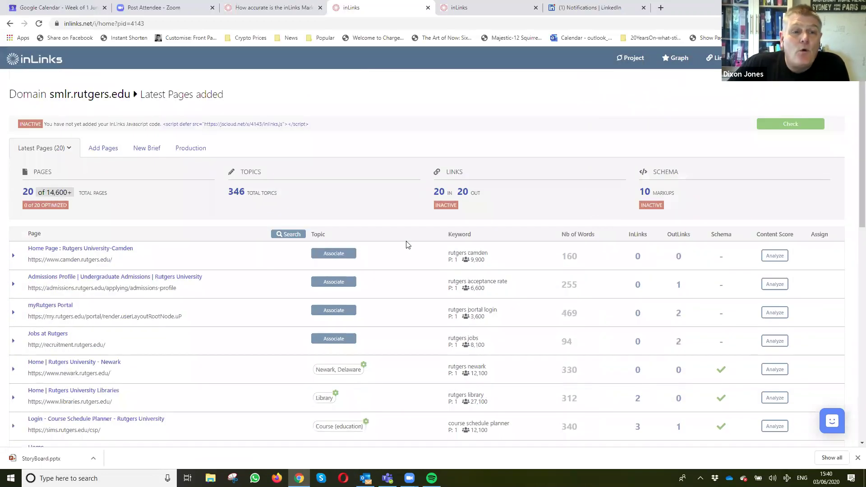
left_click_drag(312, 124, 167, 131)
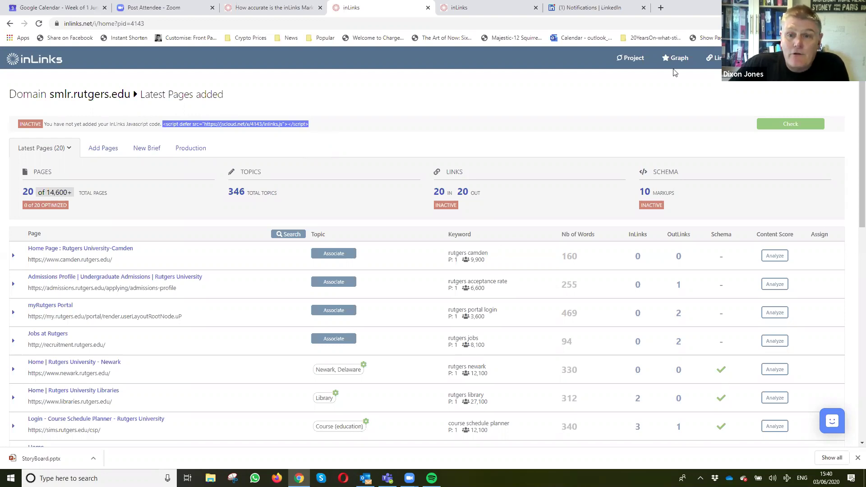
left_click(717, 59)
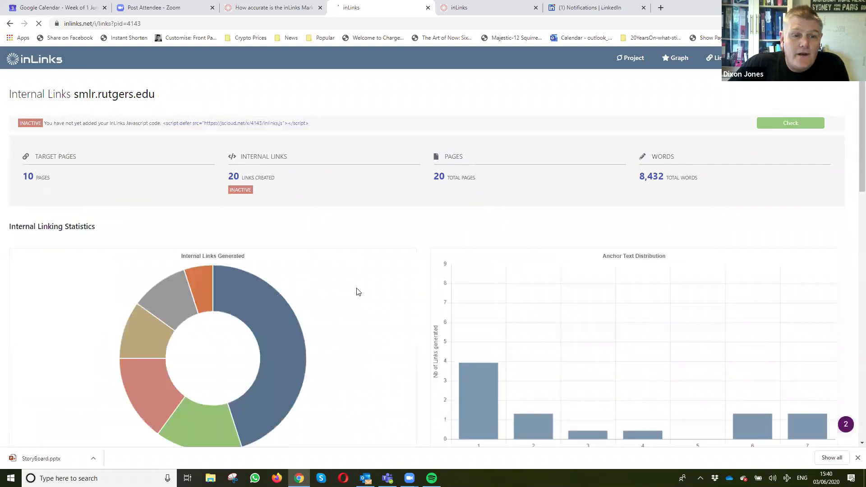
scroll(356, 291, "down", 20)
scroll(405, 297, "up", 20)
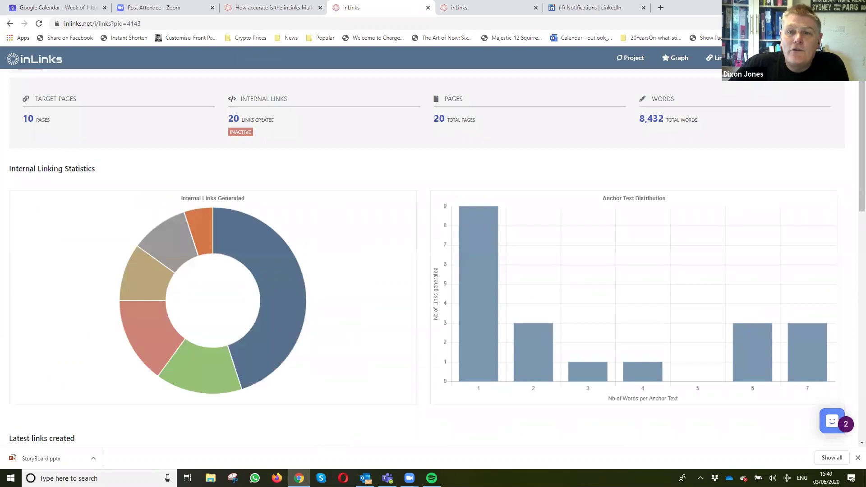
- Review the schema markups generated for the project's pages, including their about and mentions topics
left_click(757, 58)
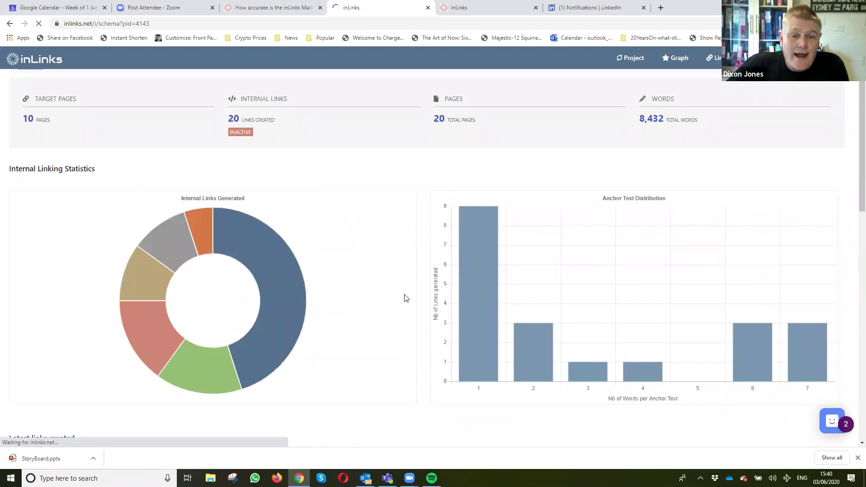
scroll(408, 309, "down", 10)
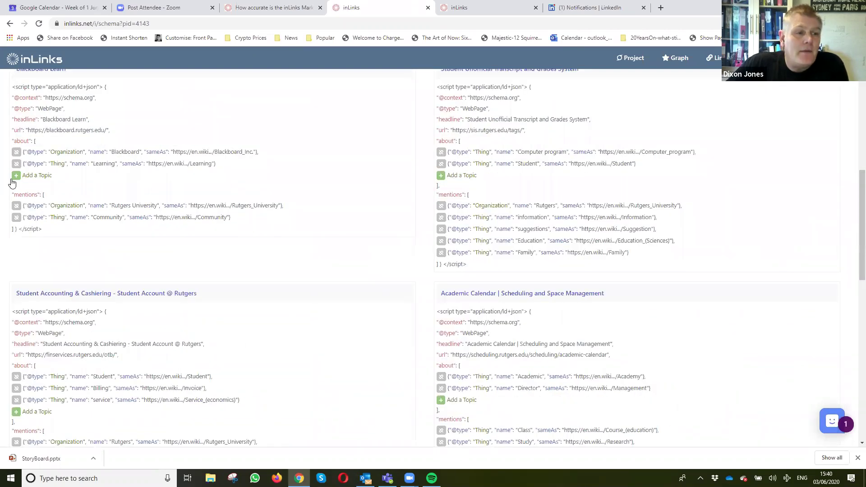
scroll(374, 373, "up", 10)
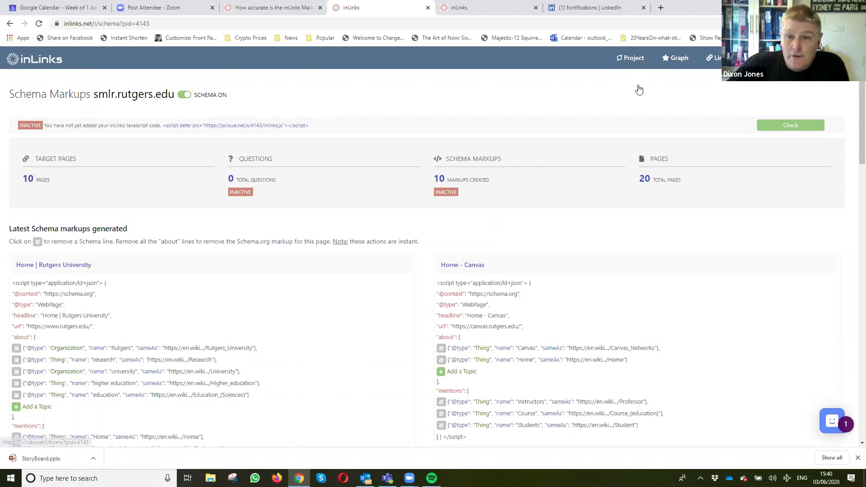
- Return to the project's latest pages and examine the list down to the Home | Rutgers University entry
left_click(632, 61)
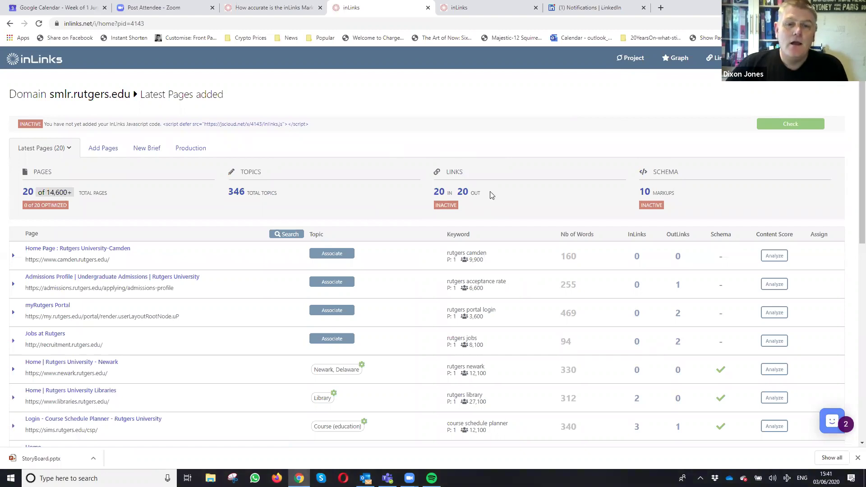
scroll(491, 195, "down", 10)
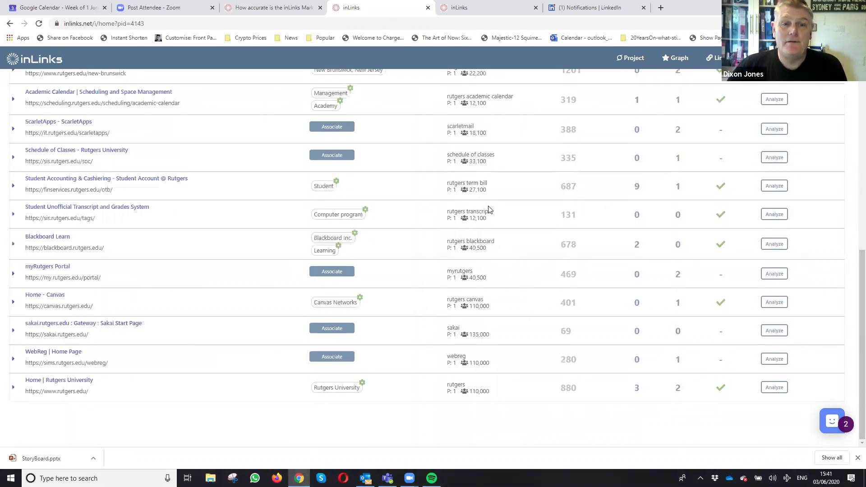
scroll(490, 209, "up", 10)
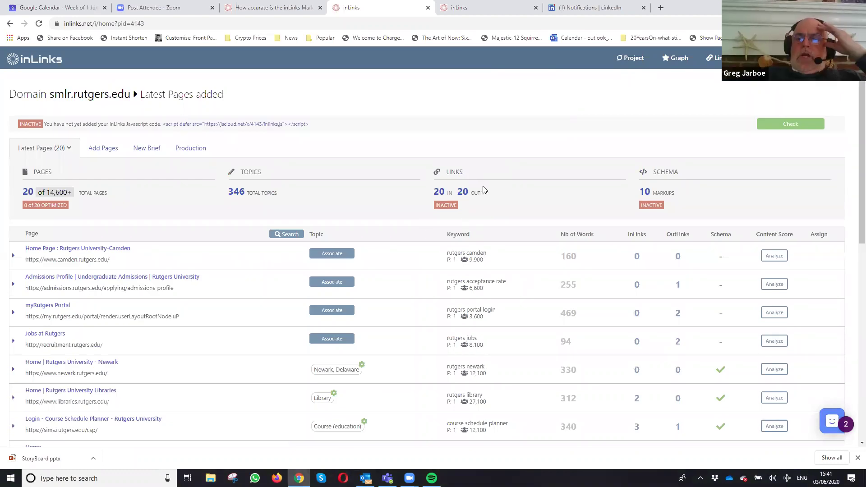
scroll(485, 190, "down", 3)
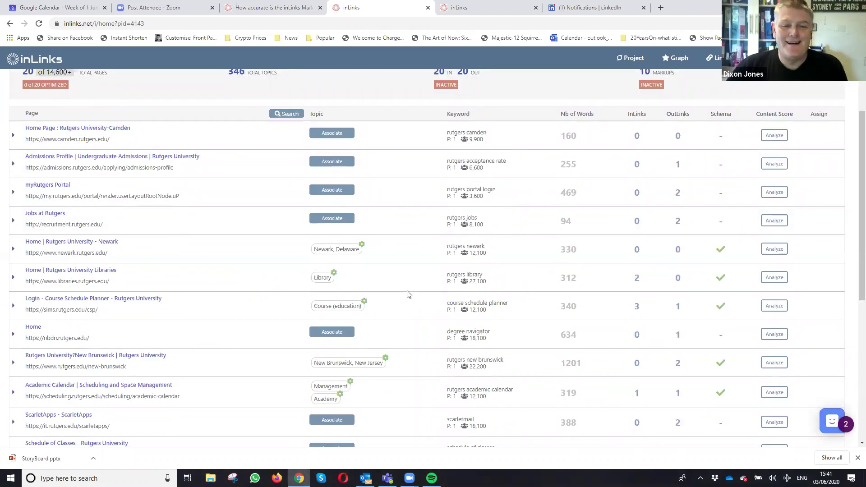
scroll(408, 294, "down", 3)
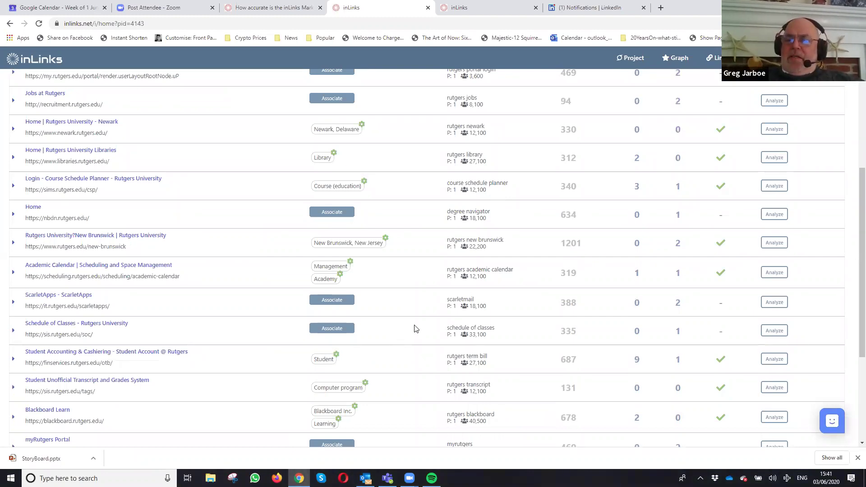
scroll(414, 326, "down", 3)
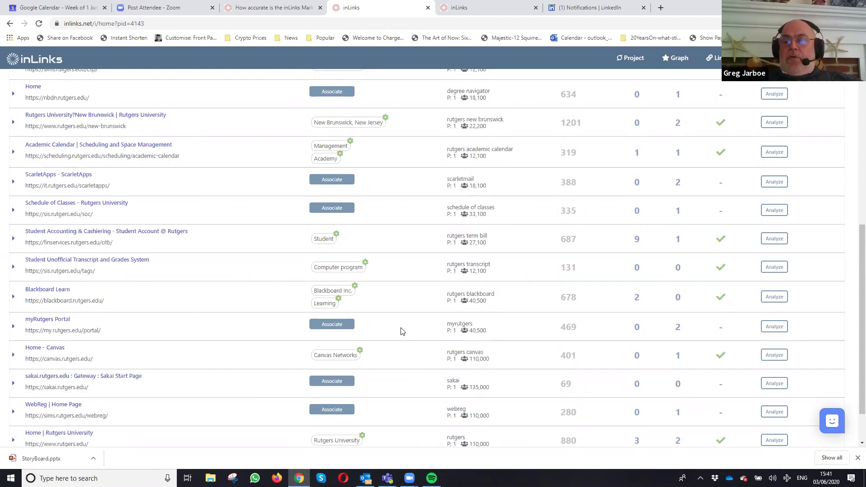
scroll(400, 315, "down", 2)
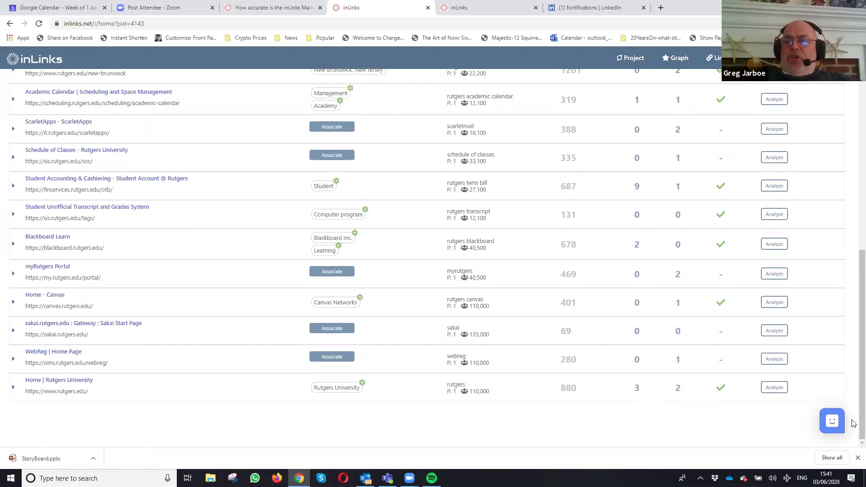
- Open the content optimization form of the Home | Rutgers University page and go back to the latest pages
left_click(772, 388)
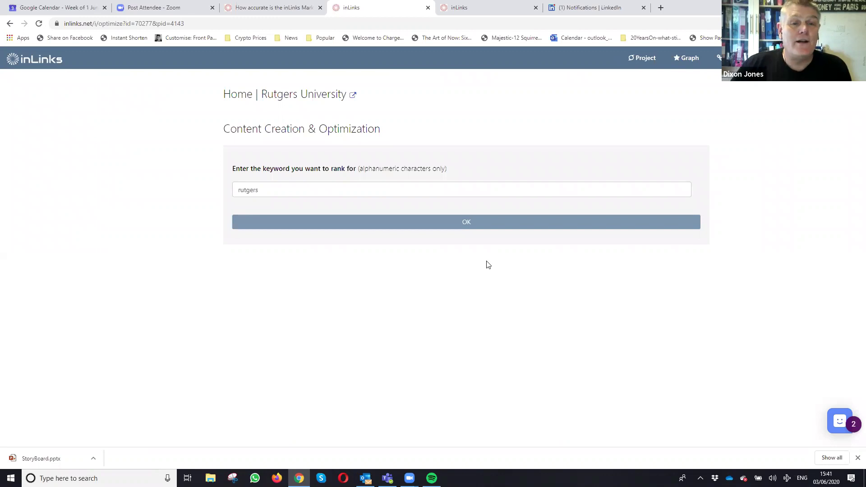
left_click(10, 24)
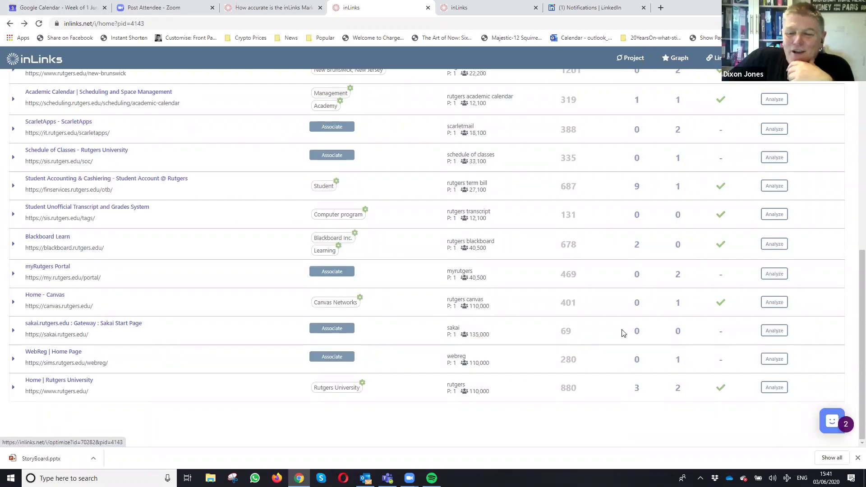
- Analyze the content of the Login - Course Schedule Planner - Rutgers University page for the keyword "course schedule"
scroll(410, 342, "up", 4)
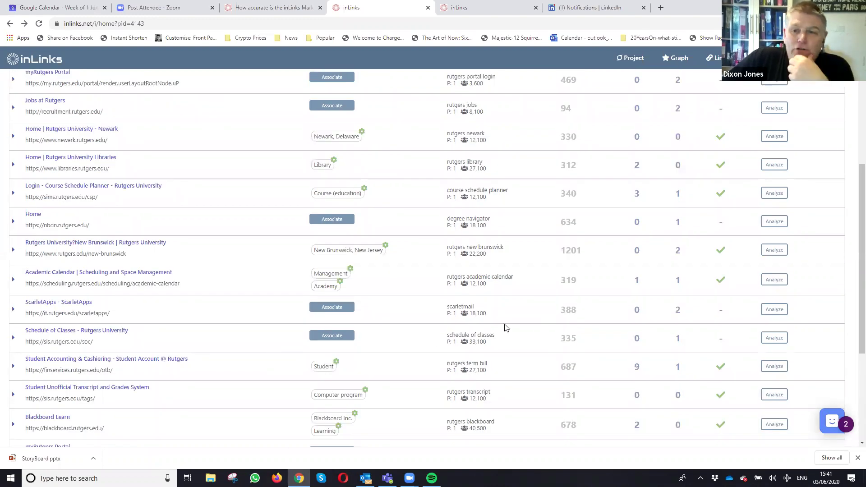
scroll(528, 344, "up", 1)
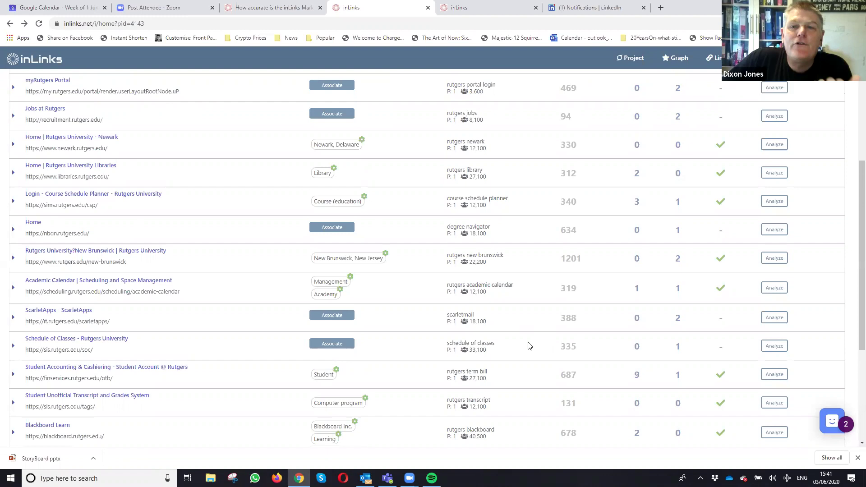
scroll(529, 346, "up", 5)
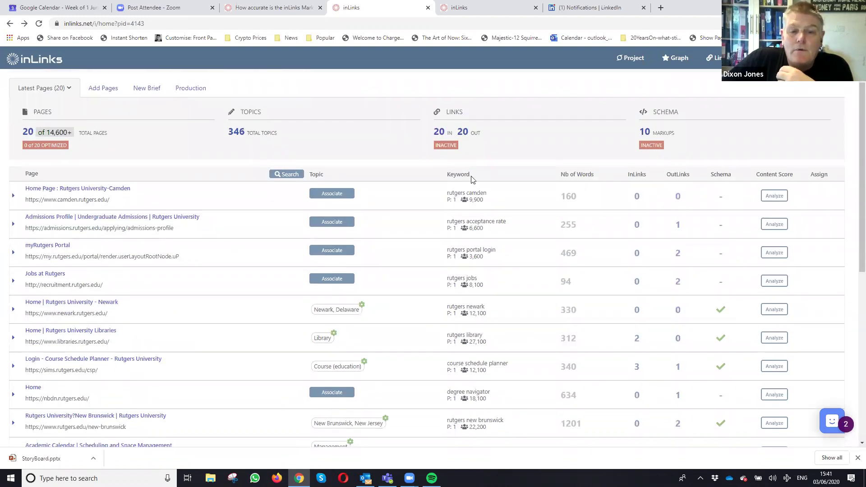
scroll(471, 178, "down", 2)
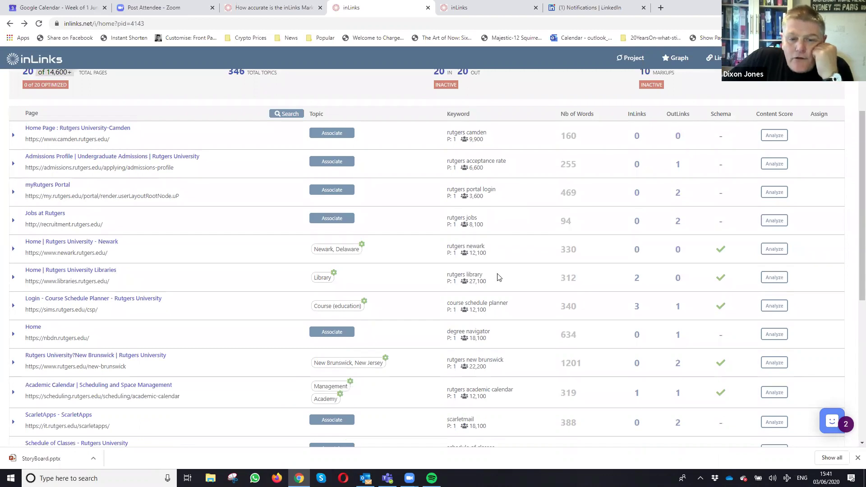
scroll(498, 305, "down", 6)
scroll(497, 305, "up", 5)
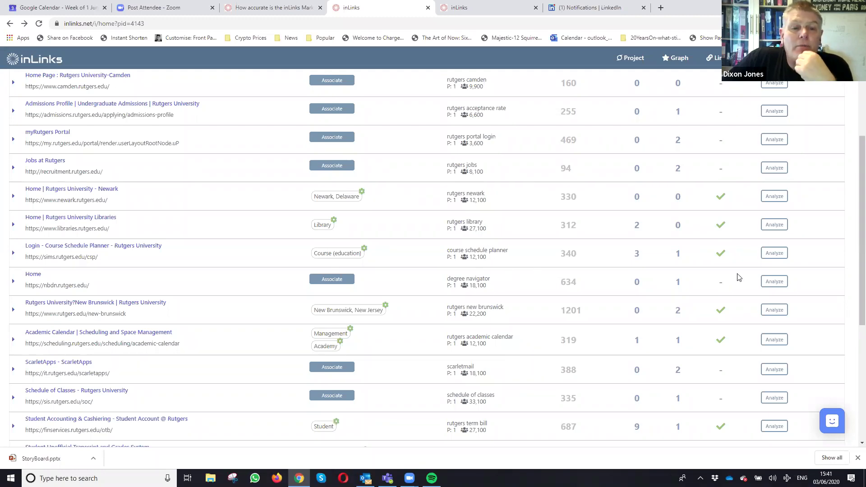
left_click(775, 254)
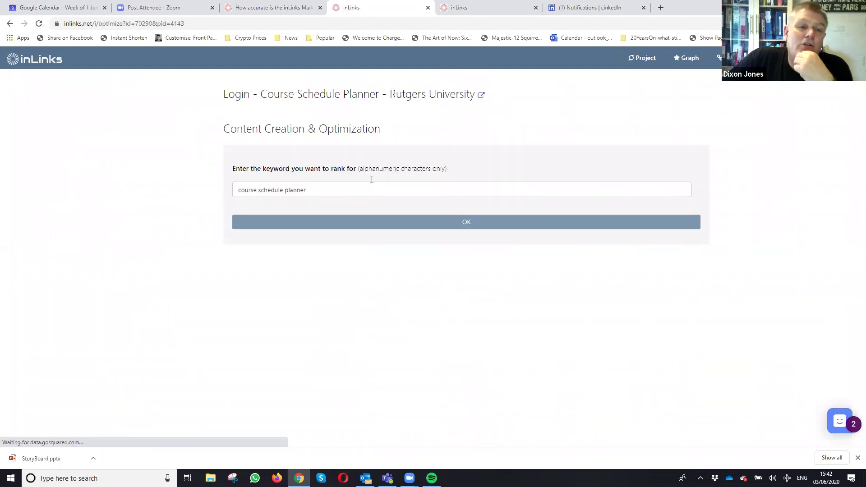
left_click(285, 189)
left_click_drag(292, 189, 322, 192)
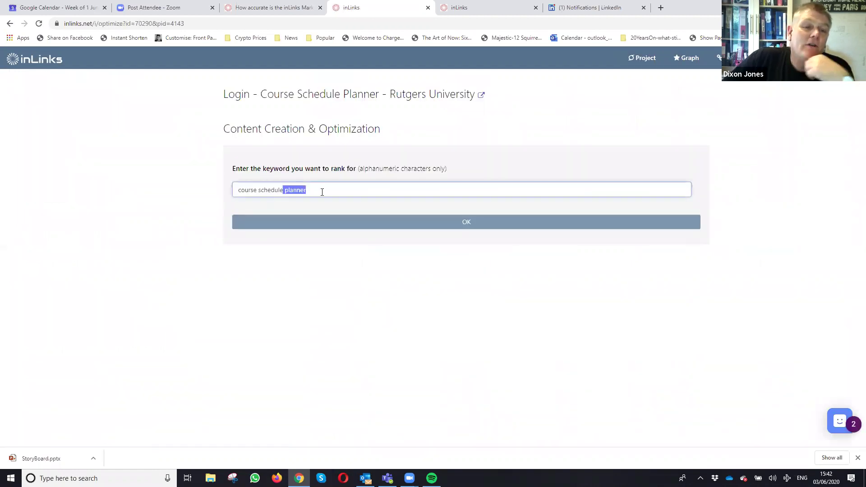
key("BackSpace")
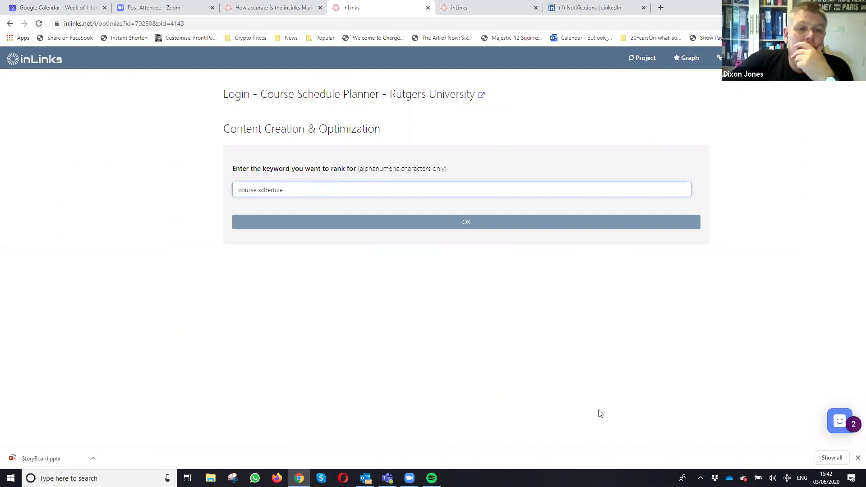
left_click(466, 226)
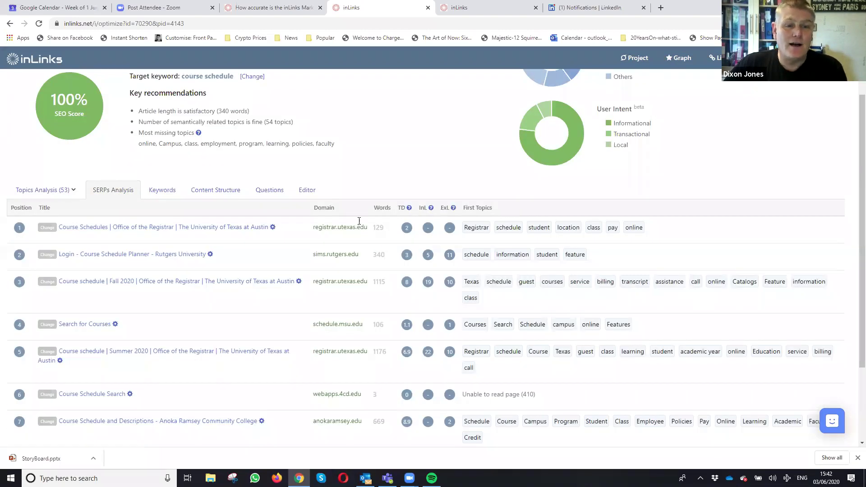
- Review the SERPs analysis for the target keyword, comparing the ranking pages' domains, word counts and first topics
scroll(343, 266, "down", 2)
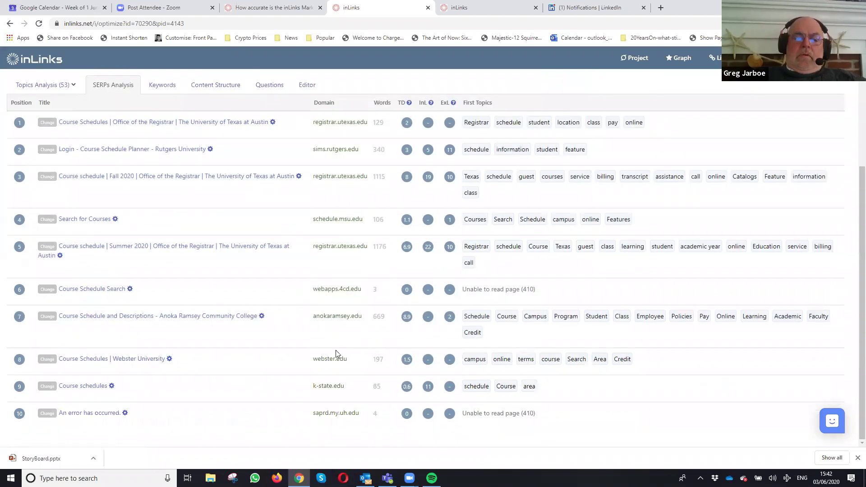
scroll(40, 253, "up", 4)
scroll(358, 319, "down", 3)
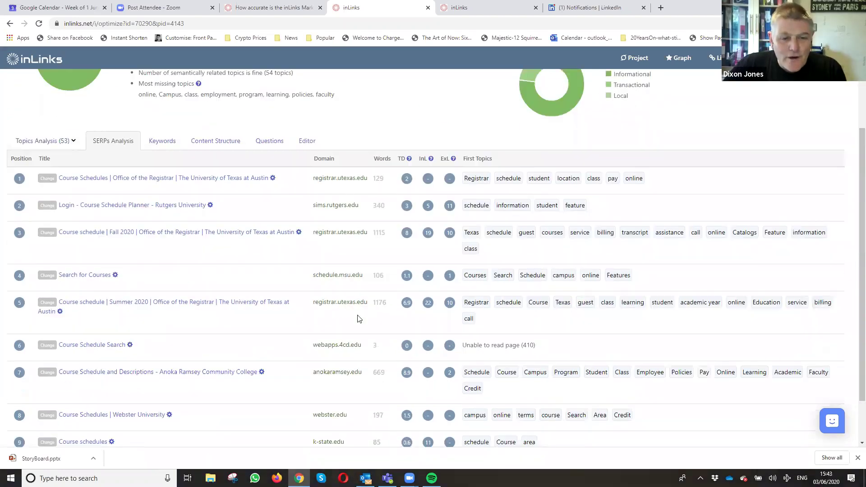
scroll(69, 267, "up", 3)
- Show the topics analysis of the Course Schedule Planner page and compare each topic's importance, usage and comment
left_click(72, 251)
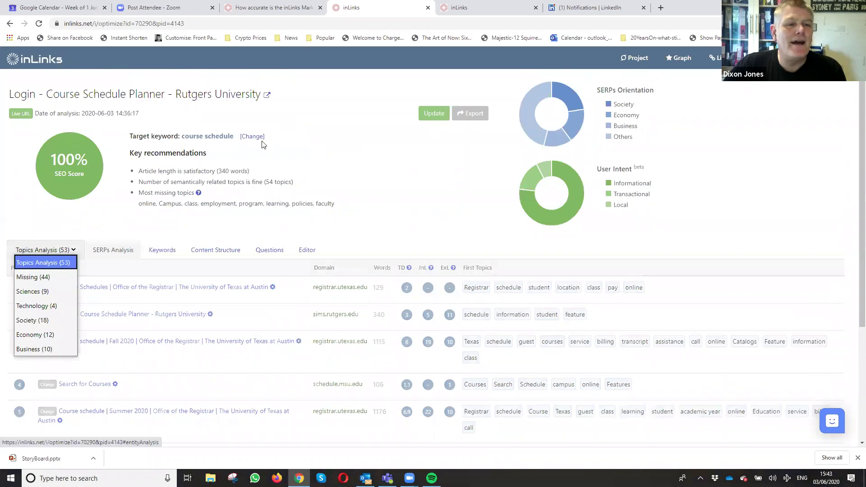
left_click(356, 197)
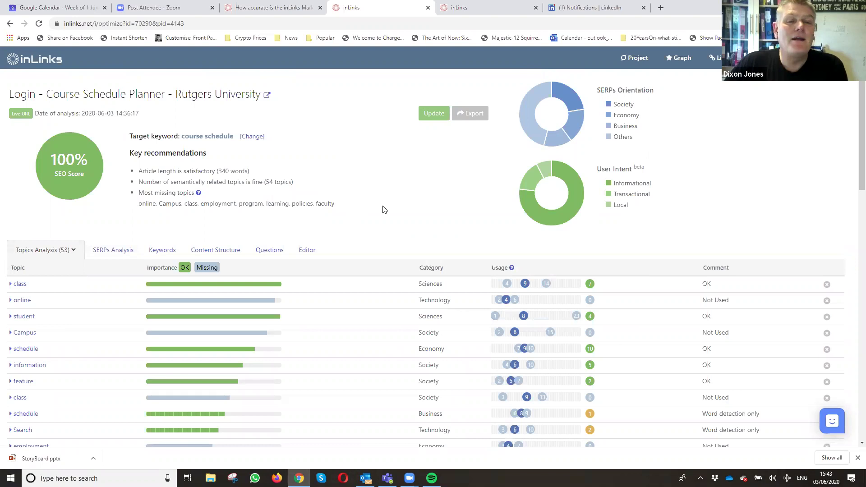
scroll(356, 225, "down", 2)
scroll(377, 228, "up", 2)
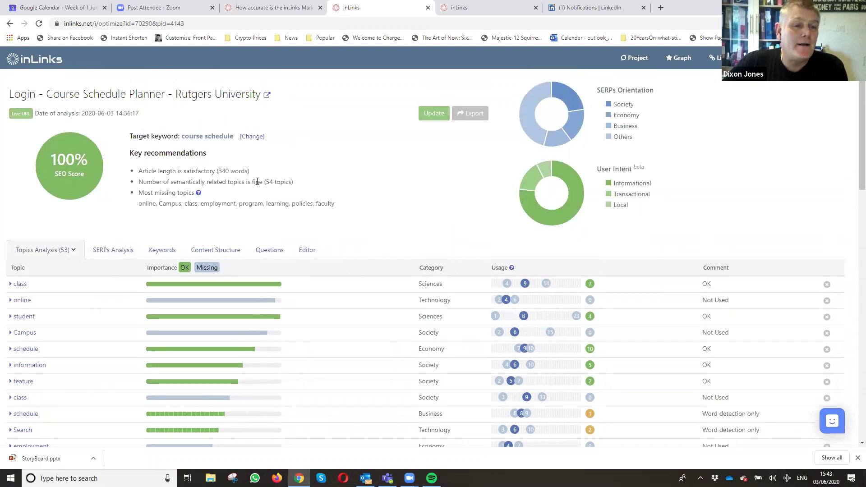
scroll(83, 271, "down", 1)
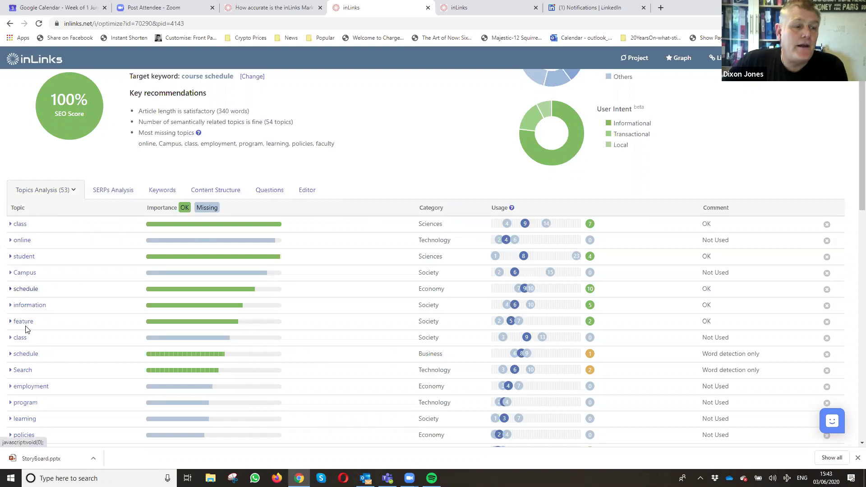
- Open the details of the Sciences topic "class" and read its Course (education) description and related topics
left_click(20, 224)
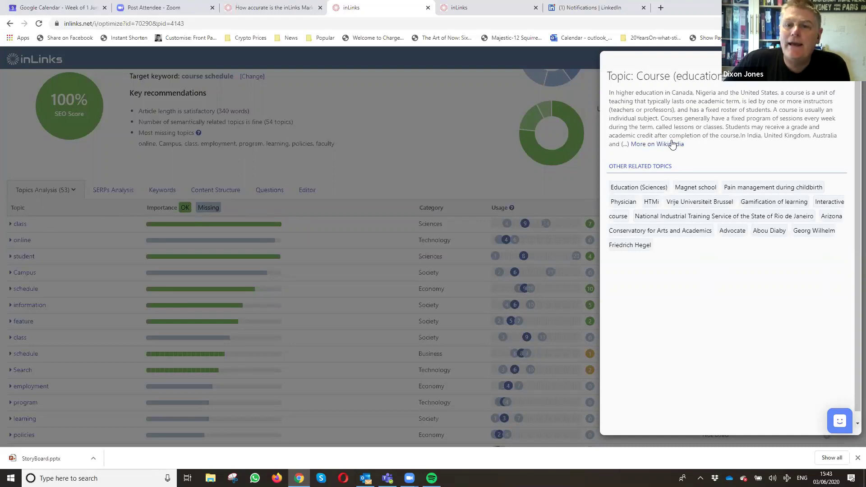
left_click_drag(703, 98, 742, 110)
left_click(731, 102)
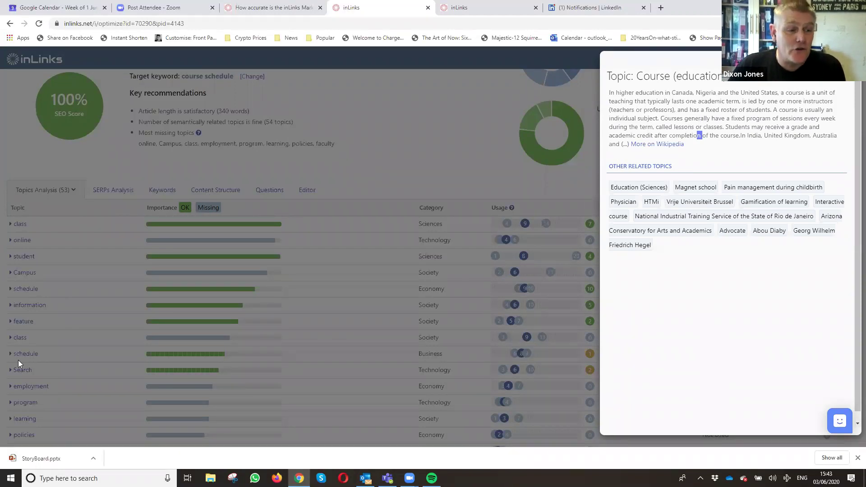
left_click(730, 136)
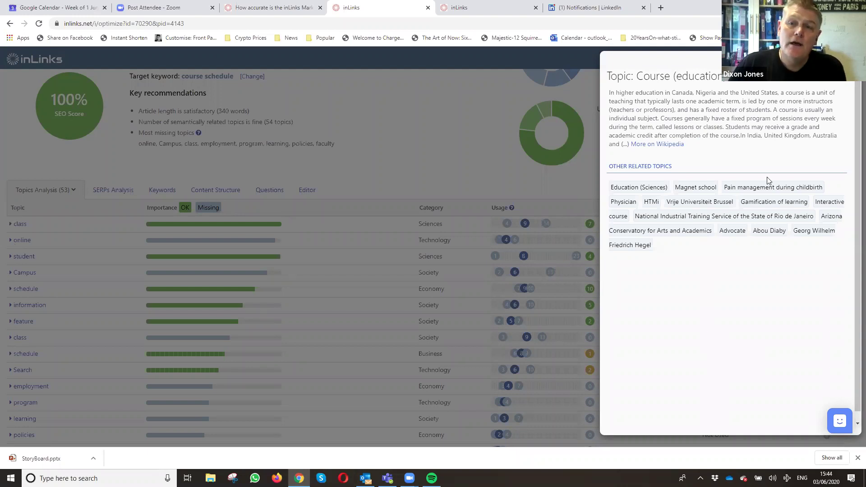
- Close the topic details and examine the usage and comments in the topics analysis, including the Business topic "schedule" marked Word detection only
left_click(530, 184)
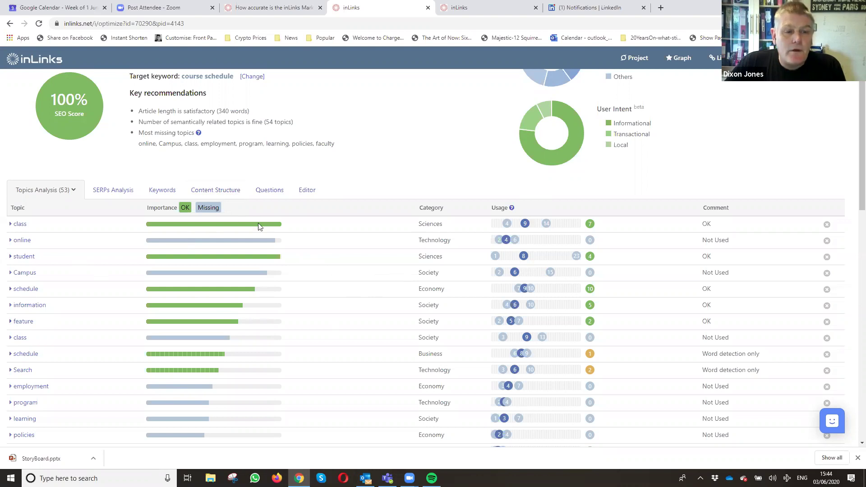
scroll(343, 245, "down", 1)
scroll(164, 325, "up", 1)
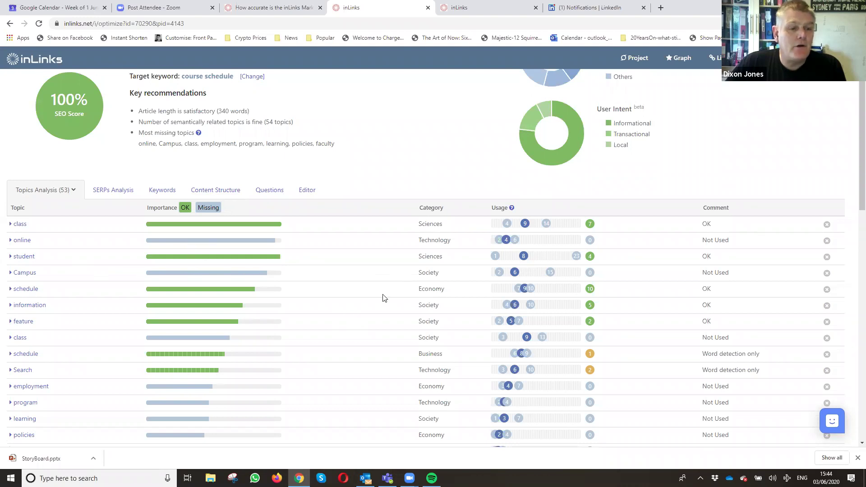
scroll(344, 303, "down", 1)
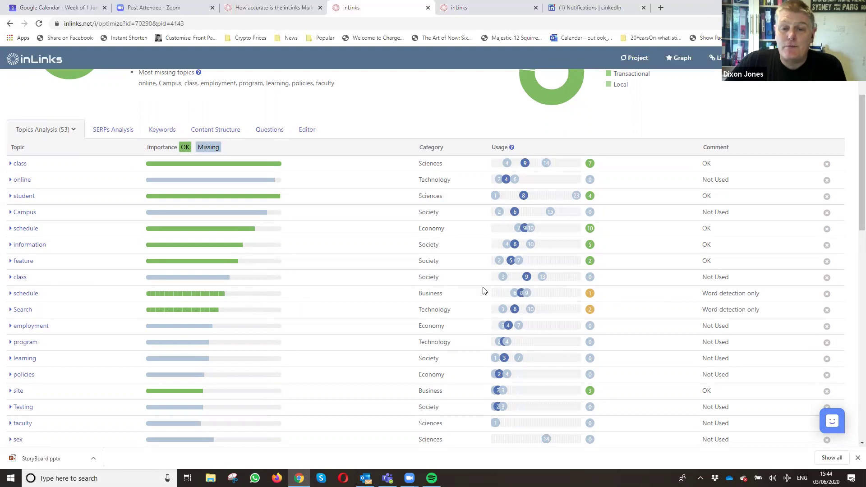
left_click_drag(703, 292, 754, 294)
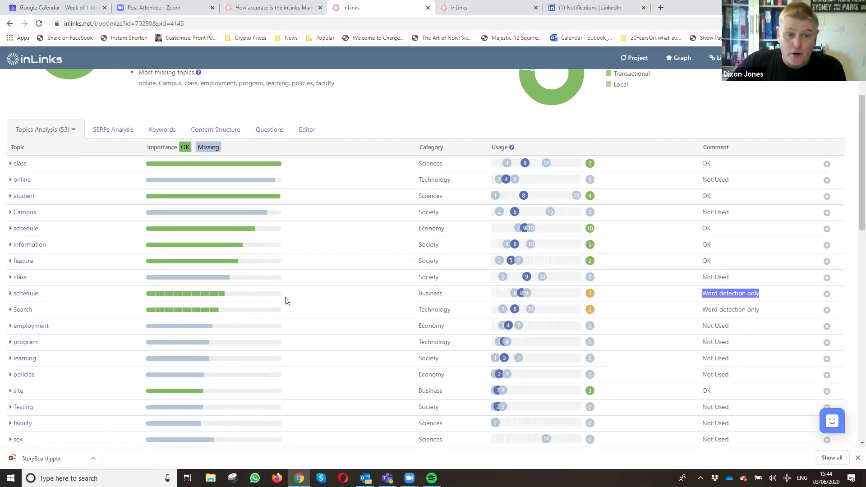
left_click(201, 291)
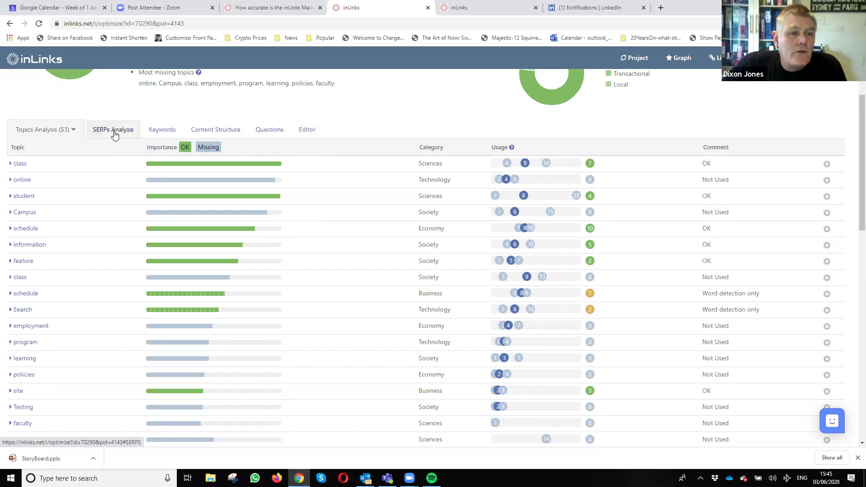
- Compare the first topics and word counts of the ten ranking pages in the SERPs analysis, including the page that could not be read
scroll(104, 207, "up", 1)
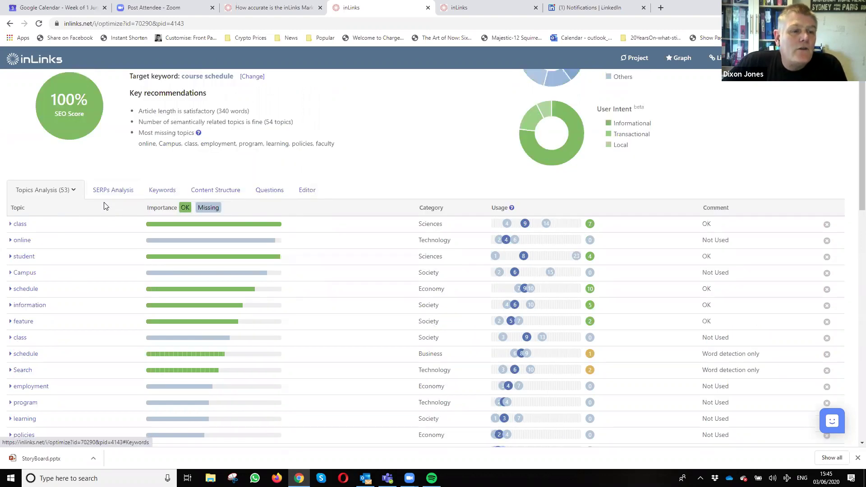
left_click(112, 190)
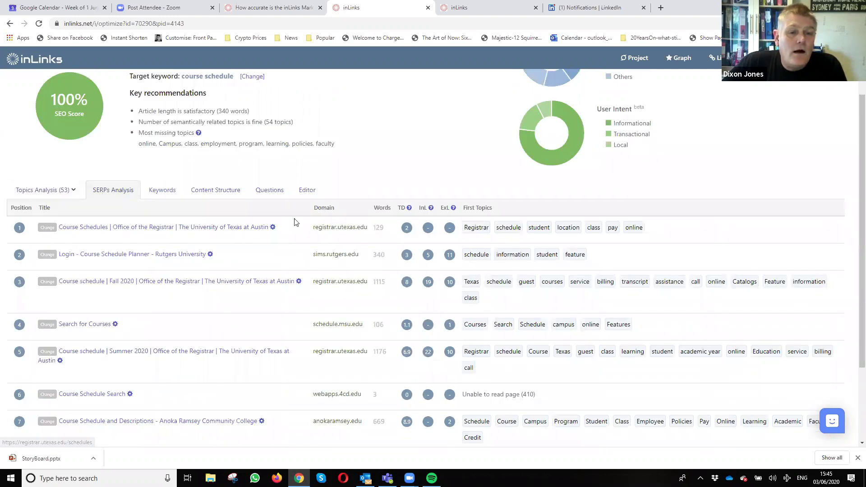
scroll(304, 228, "down", 1)
scroll(303, 228, "up", 2)
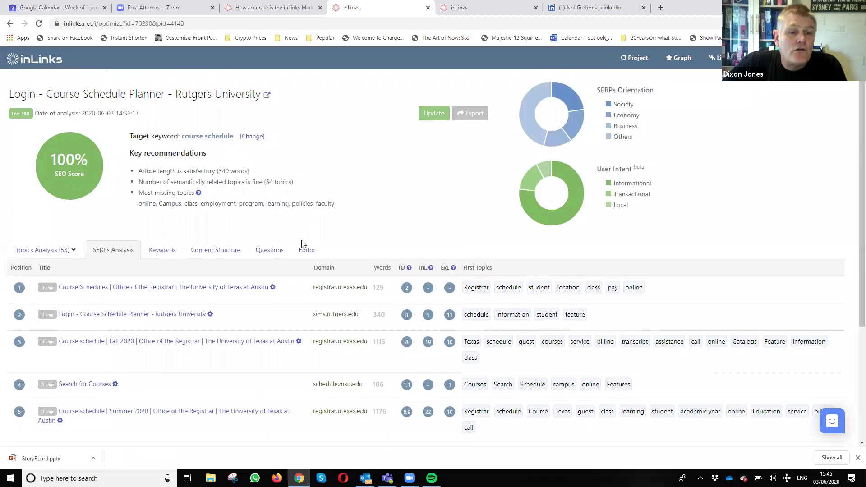
scroll(302, 244, "down", 2)
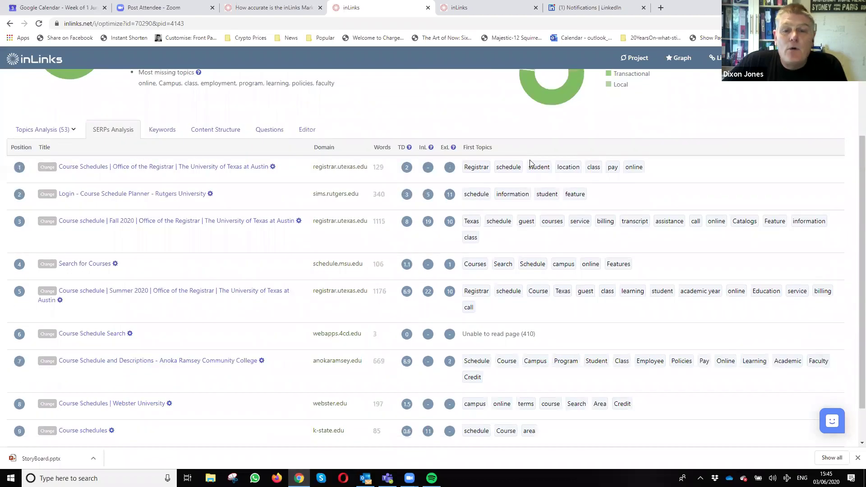
scroll(655, 374, "down", 1)
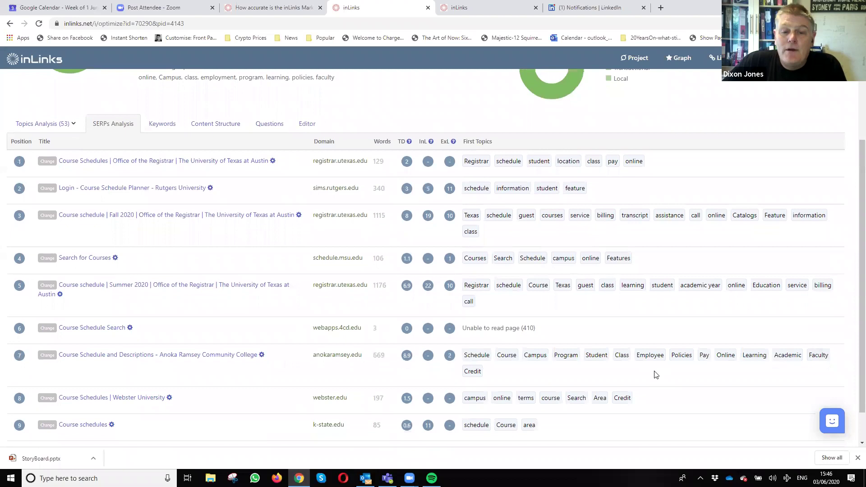
scroll(653, 373, "down", 1)
scroll(654, 373, "up", 1)
scroll(653, 373, "down", 1)
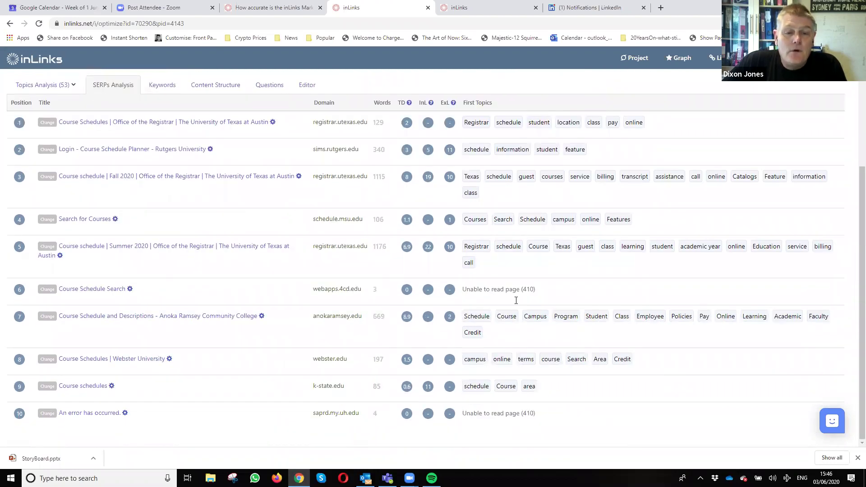
scroll(509, 298, "up", 1)
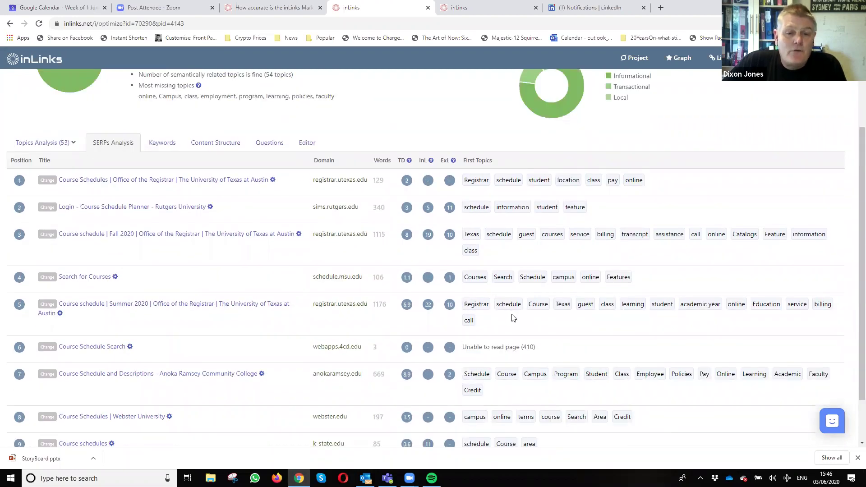
scroll(206, 317, "up", 2)
scroll(129, 286, "down", 2)
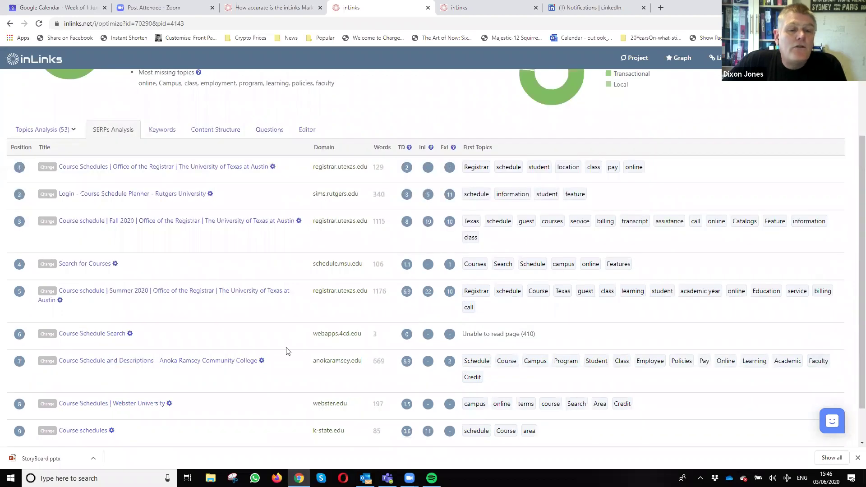
left_click(47, 334)
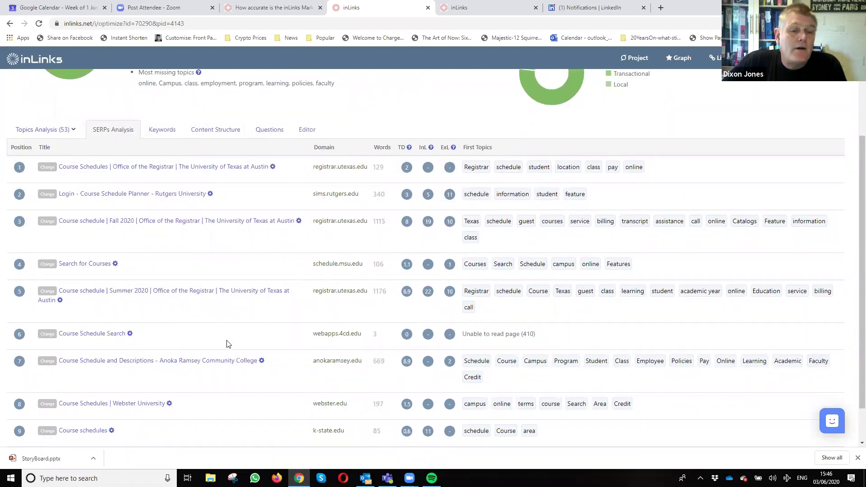
scroll(226, 347, "up", 3)
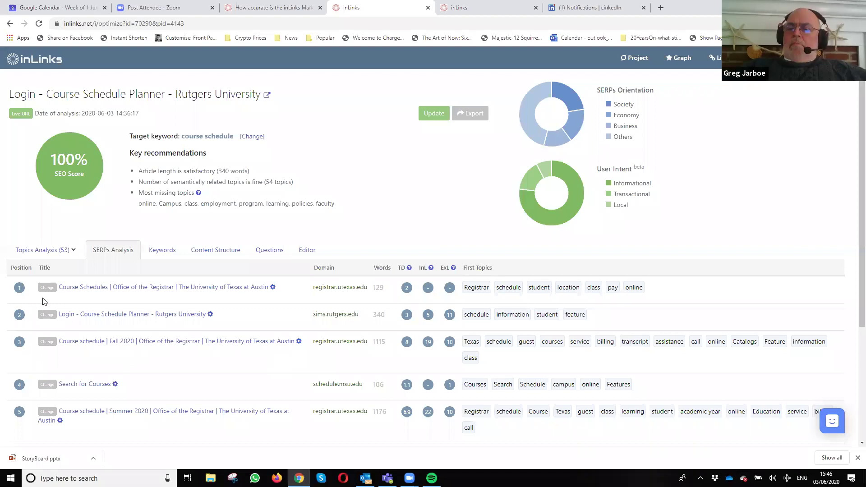
- Show the main keywords for the Course Schedule Planner page and read their related keywords
left_click(161, 255)
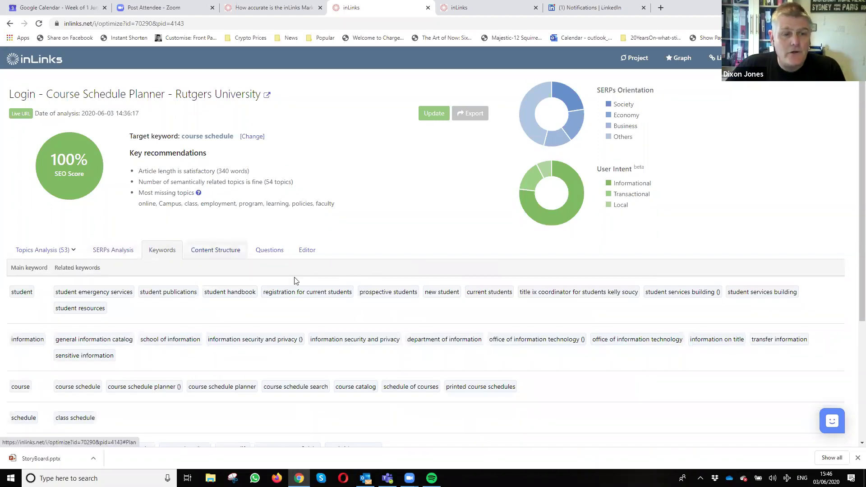
scroll(408, 222, "down", 1)
scroll(188, 324, "down", 1)
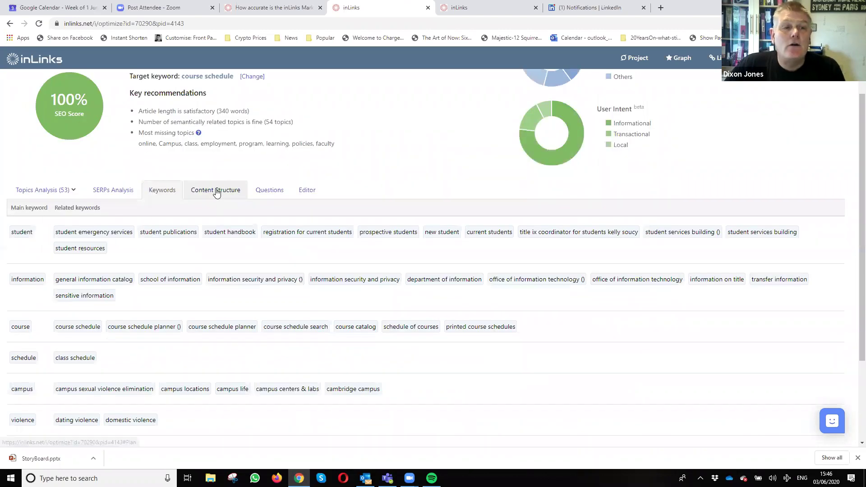
- Review the suggested content structure for "course schedule" from the introduction through Part 5
left_click(217, 190)
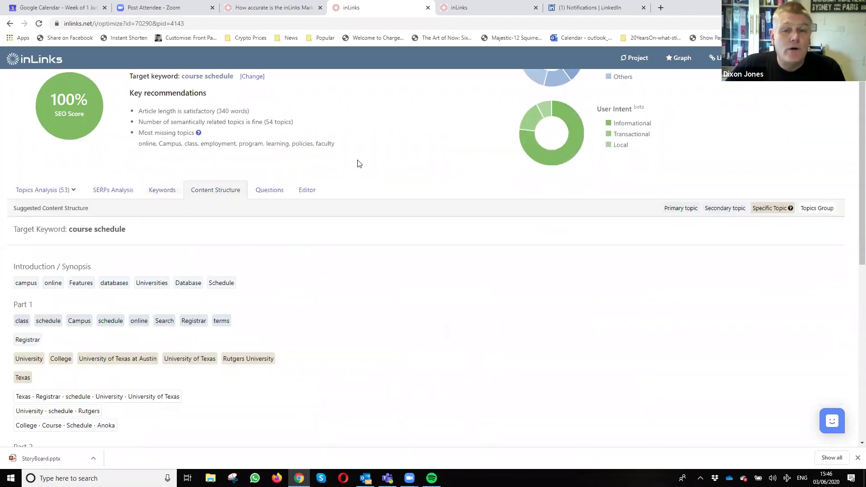
scroll(214, 162, "down", 3)
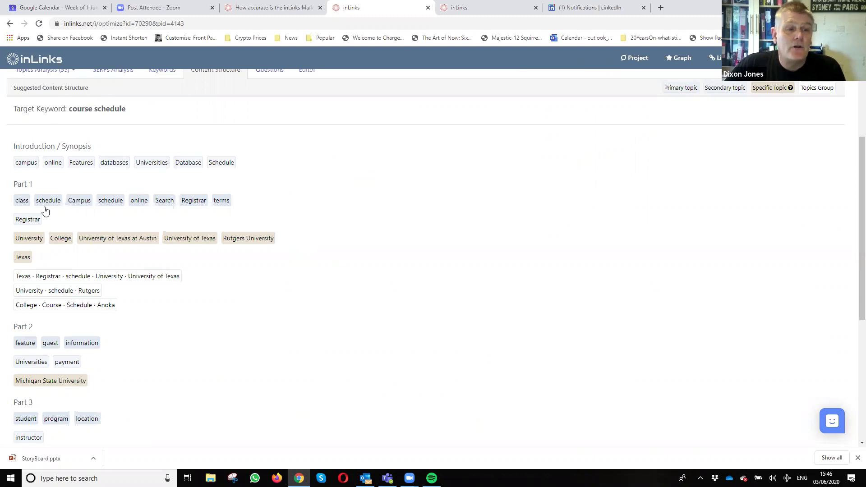
scroll(321, 280, "down", 6)
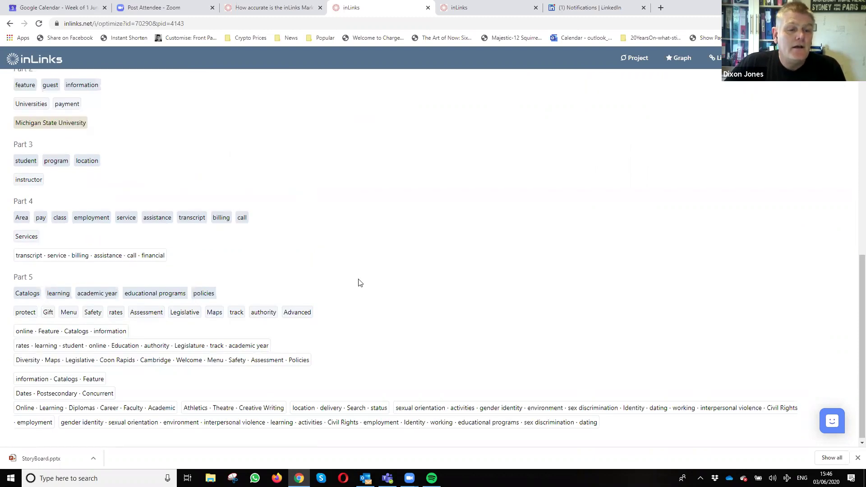
scroll(403, 285, "up", 8)
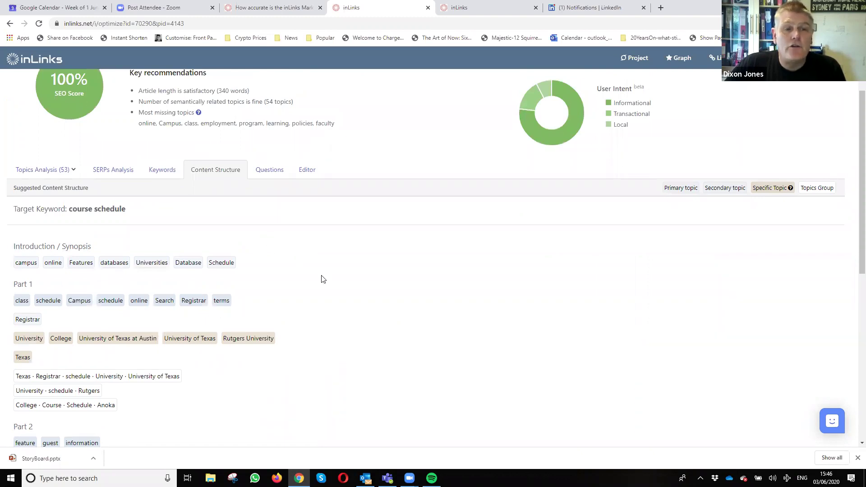
- Check the questions discovered for the target keyword and open the Course Schedule Planner page's text in the editor
left_click(270, 171)
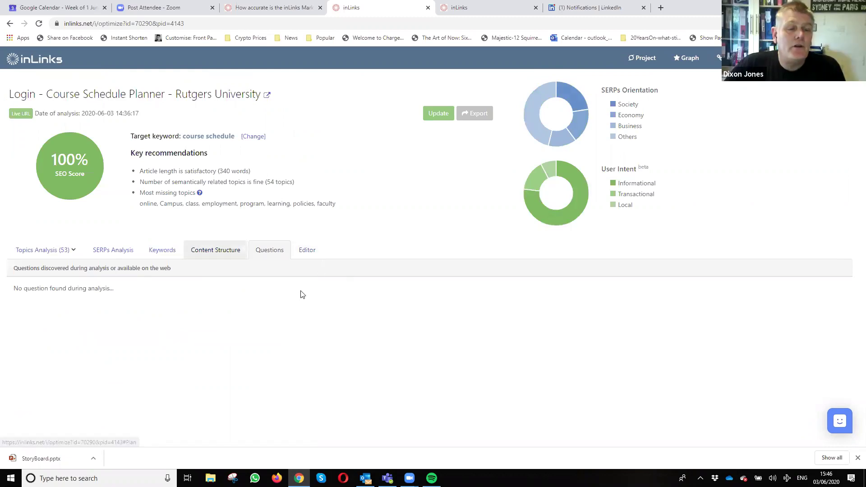
left_click(311, 254)
scroll(455, 221, "down", 3)
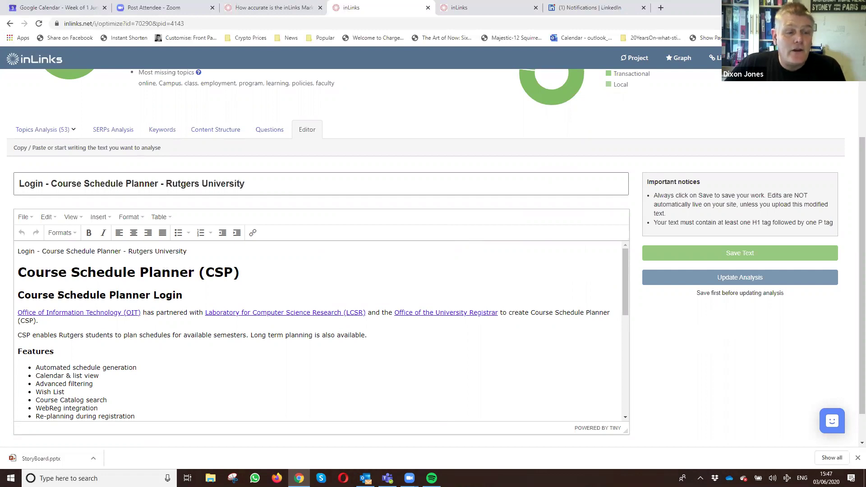
scroll(261, 283, "down", 2)
scroll(243, 297, "up", 2)
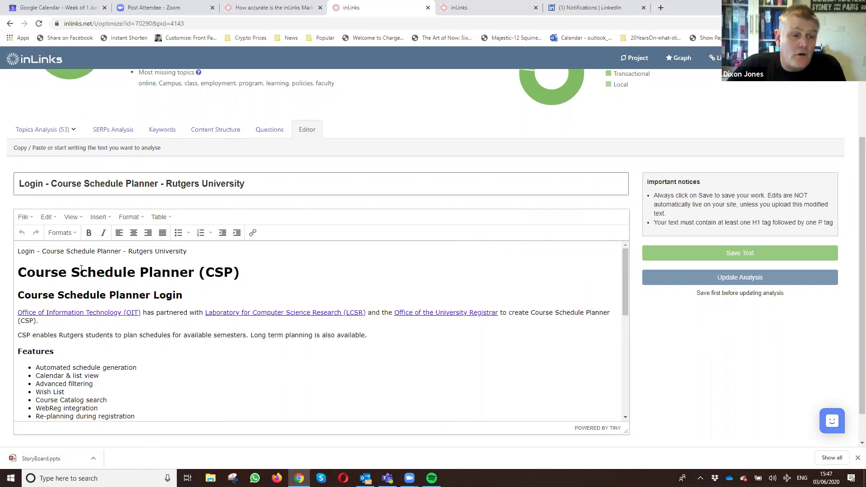
- Read through the page text from the Course Schedule Planner (CSP) heading to Related Links, and return to the topics analysis with its category list
left_click_drag(71, 273, 195, 274)
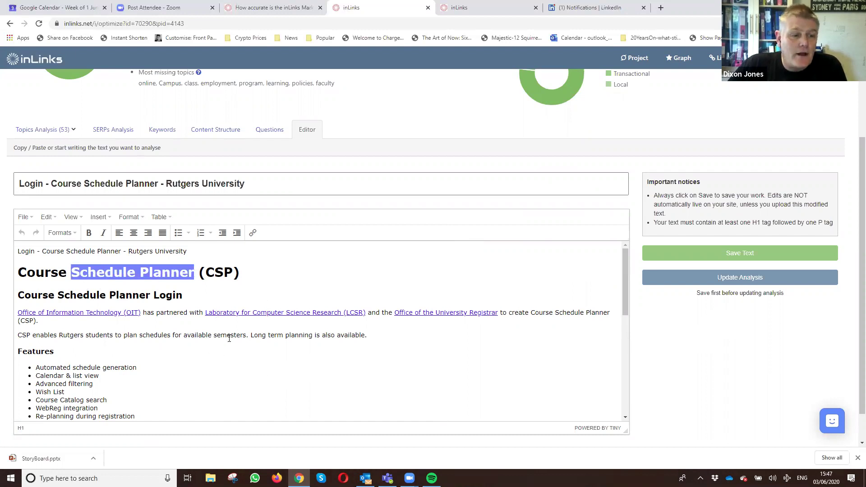
scroll(229, 338, "down", 5)
scroll(204, 353, "up", 3)
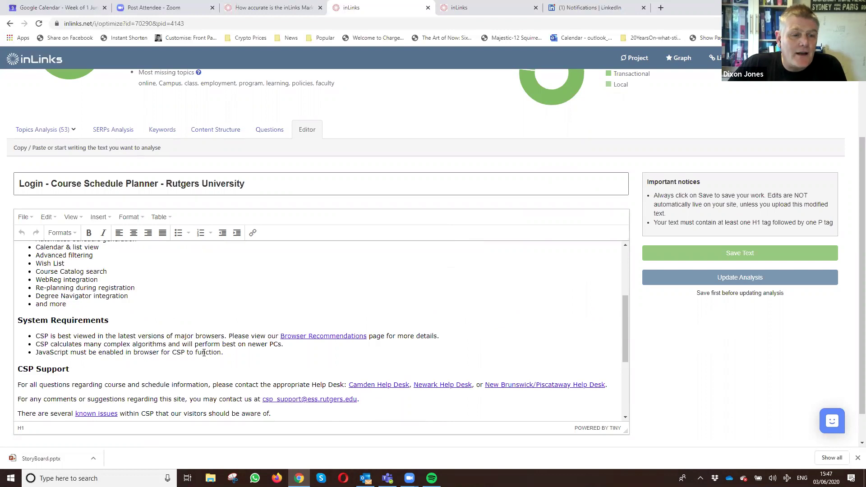
scroll(229, 356, "down", 3)
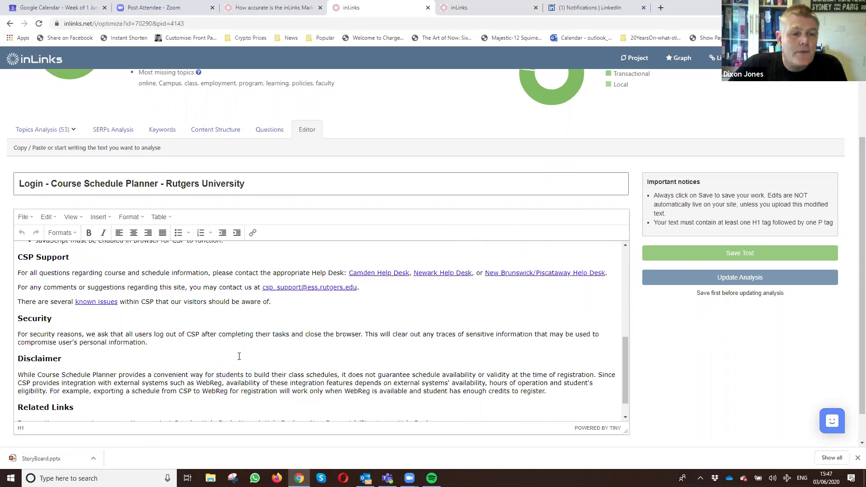
scroll(239, 356, "up", 5)
scroll(294, 363, "up", 3)
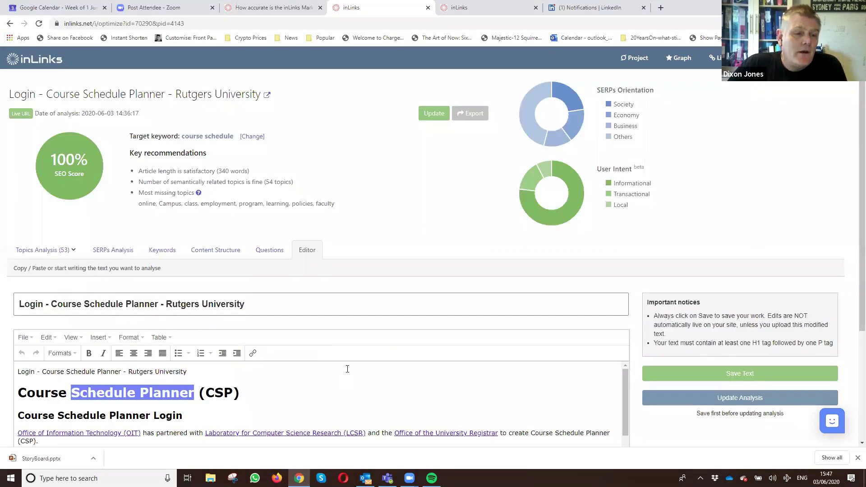
left_click(184, 371)
scroll(352, 382, "down", 1)
scroll(146, 394, "up", 1)
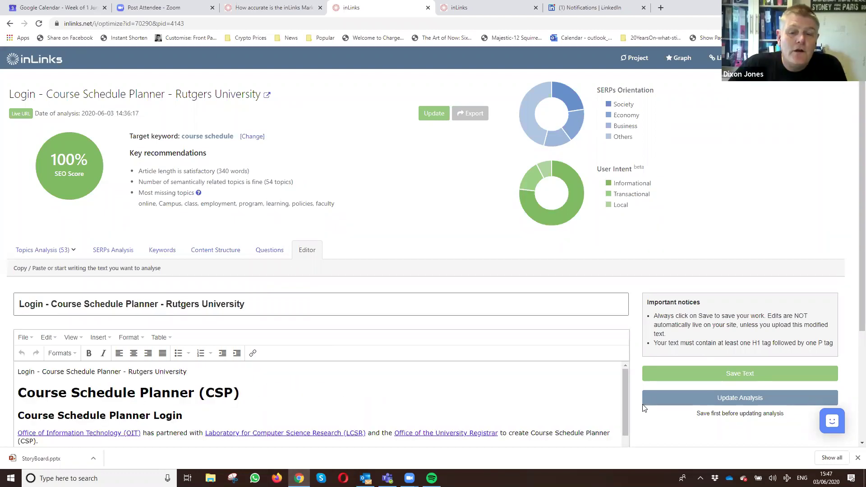
mouse_move(624, 409)
left_mouse_down()
mouse_move(625, 431)
mouse_move(626, 412)
left_mouse_up()
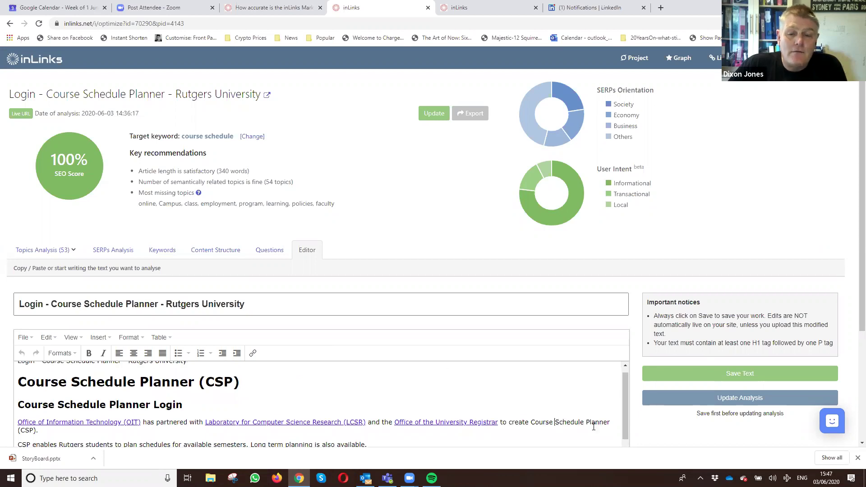
left_click(593, 426, "shift")
left_click(570, 401)
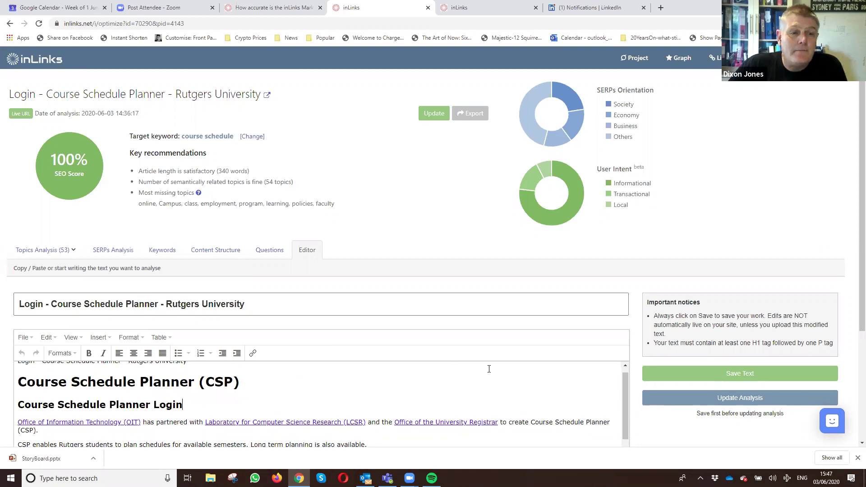
left_click(72, 251)
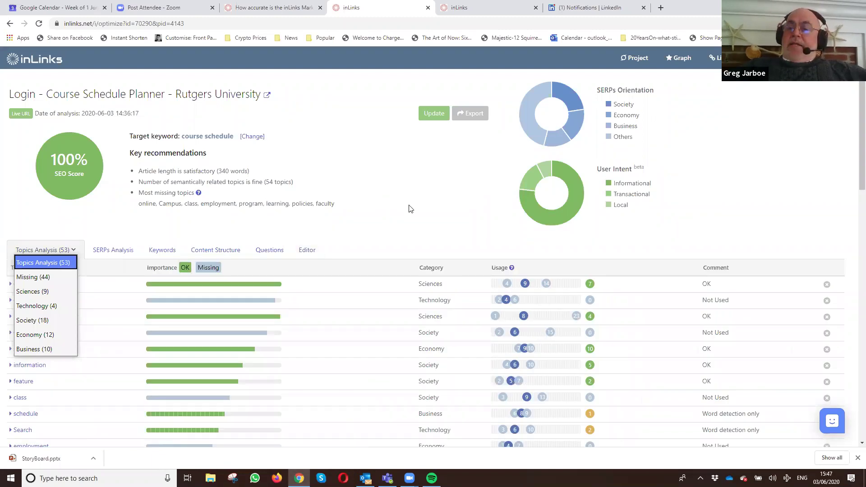
- Return to the project's page list and analyze the Rutgers University Libraries page for the keyword "rutgers library"
left_click(636, 59)
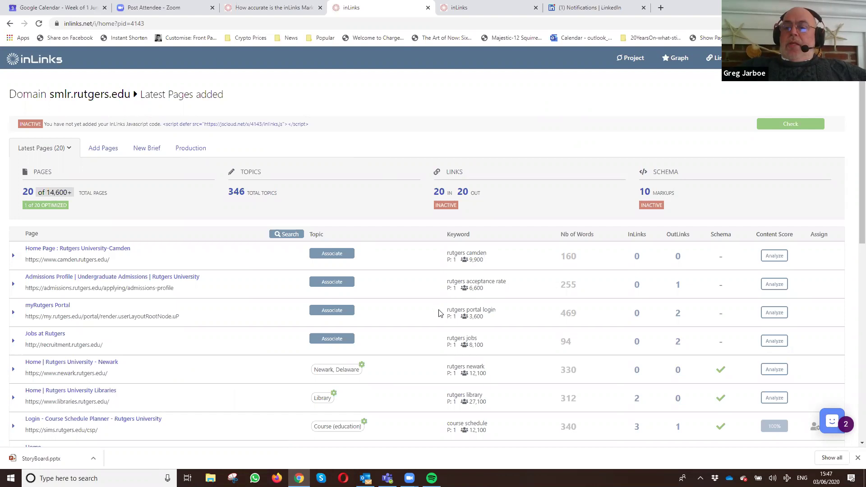
scroll(435, 309, "down", 1)
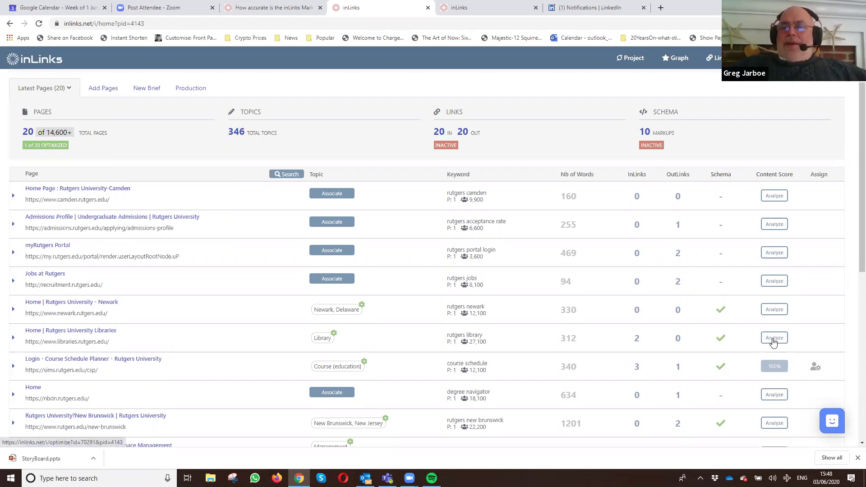
left_click(774, 338)
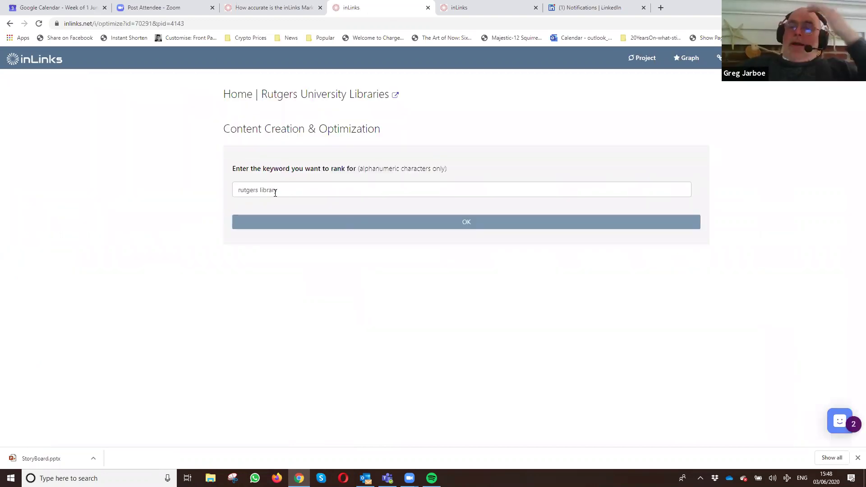
left_click(464, 223)
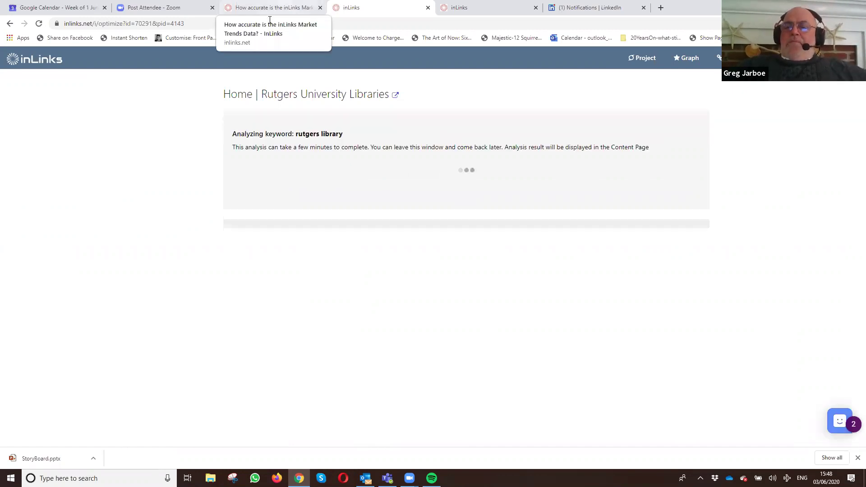
left_click(270, 17)
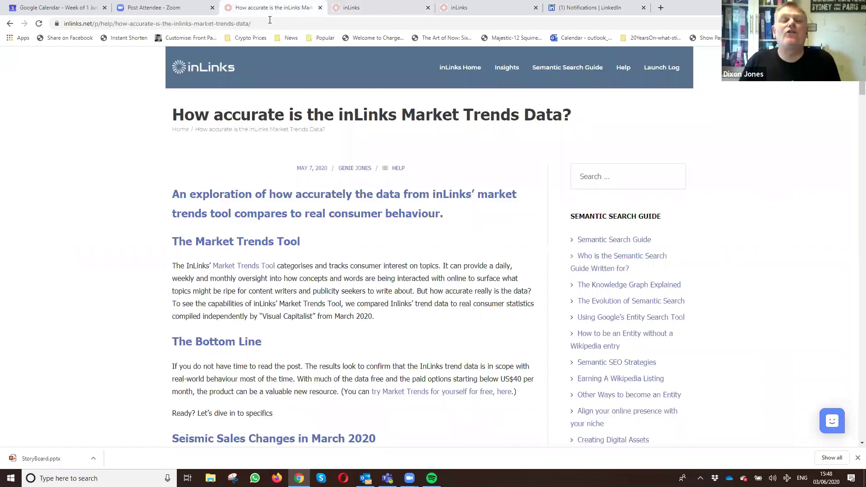
left_click(339, 13)
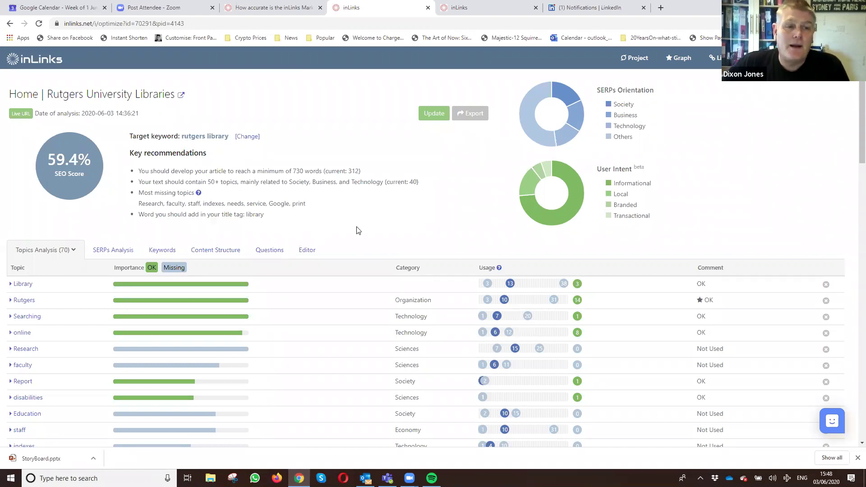
- Review the Rutgers University Libraries page's SEO recommendations and its topics analysis, including the missing topics
scroll(356, 229, "down", 1)
scroll(354, 230, "up", 1)
scroll(306, 230, "down", 3)
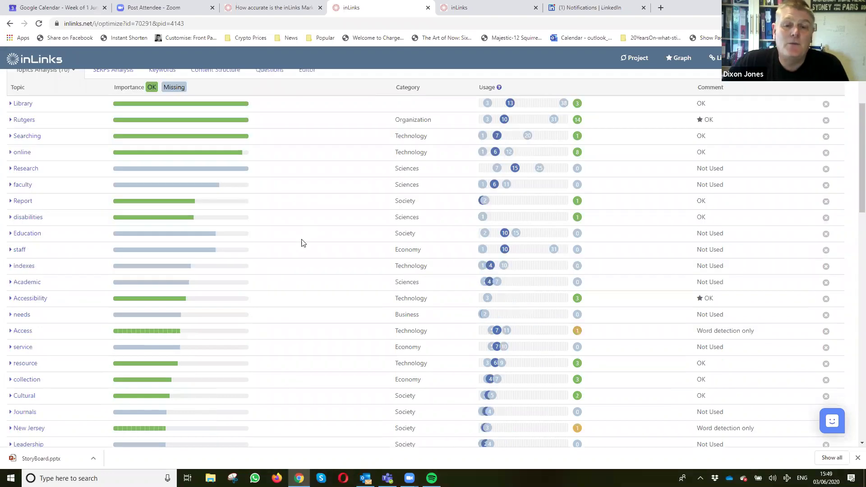
scroll(279, 270, "up", 2)
scroll(262, 283, "down", 1)
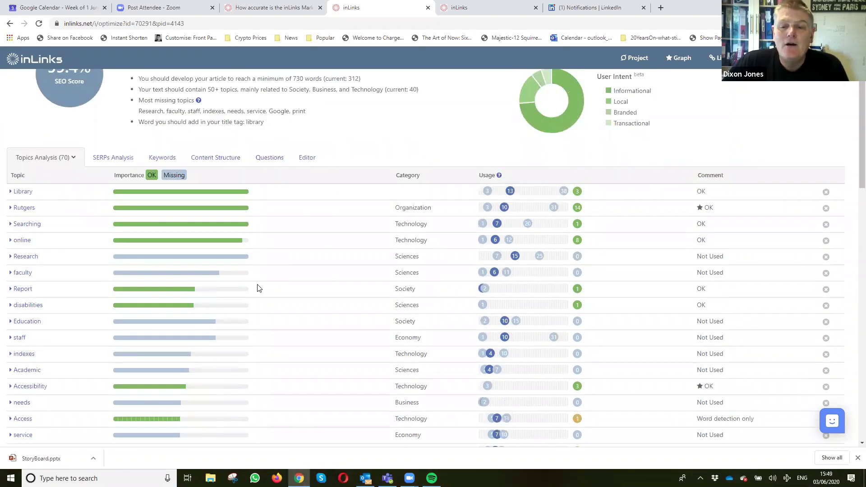
scroll(253, 288, "up", 3)
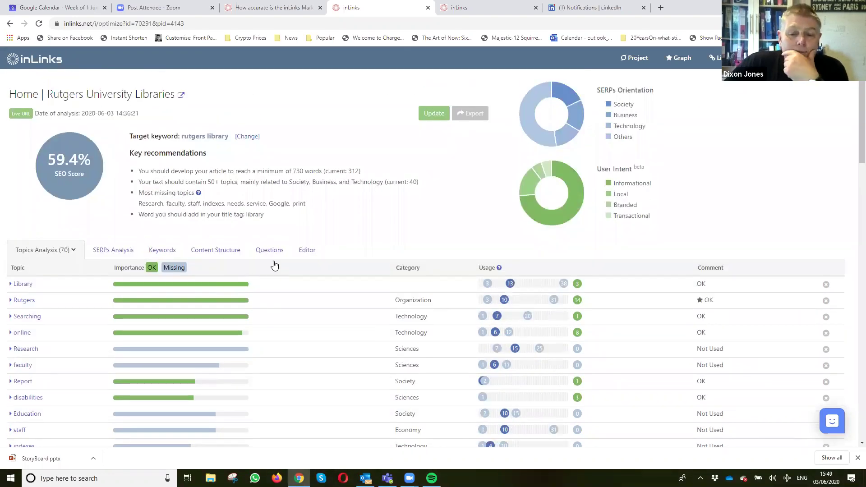
scroll(271, 246, "down", 1)
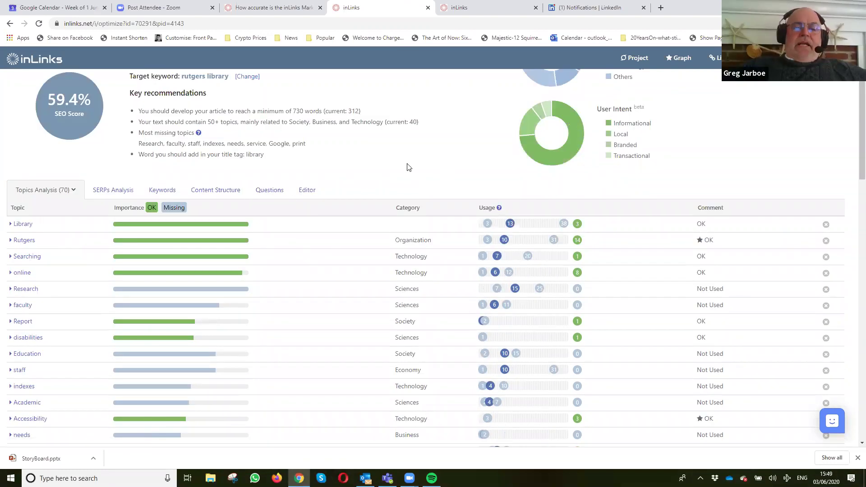
scroll(408, 167, "up", 1)
- From the project's page list, start assigning the Rutgers University Libraries page and select the third listed writer
left_click(684, 66)
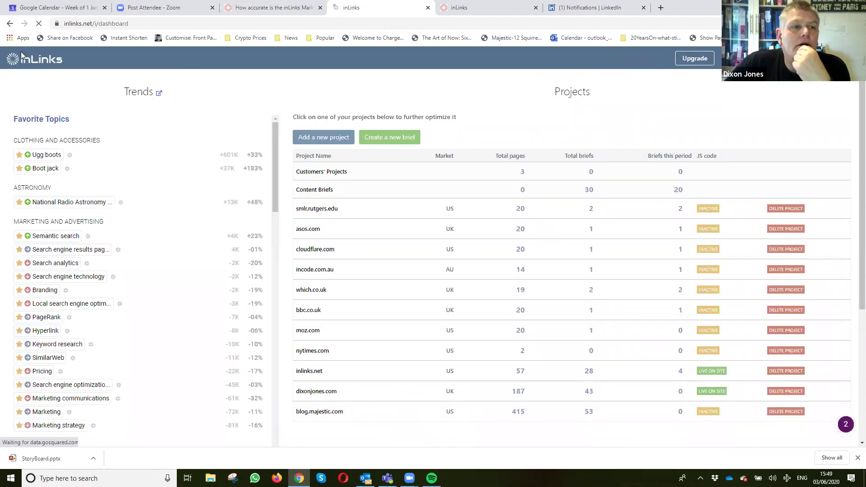
left_click(10, 23)
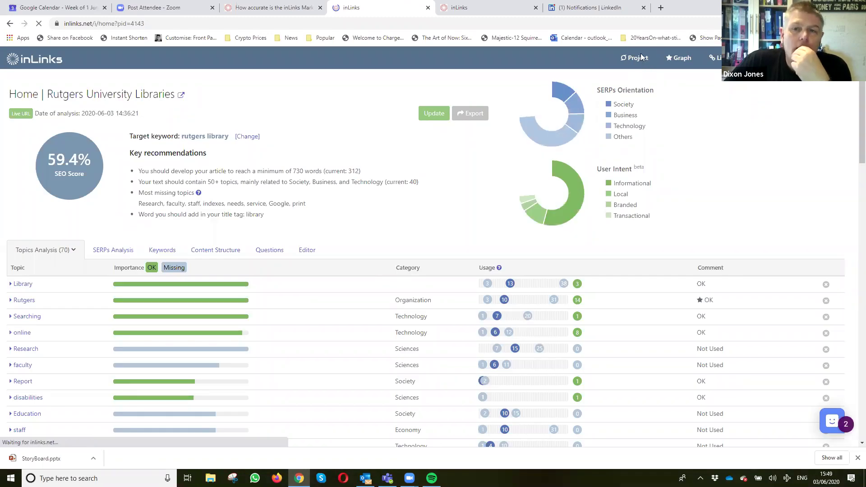
scroll(527, 270, "down", 1)
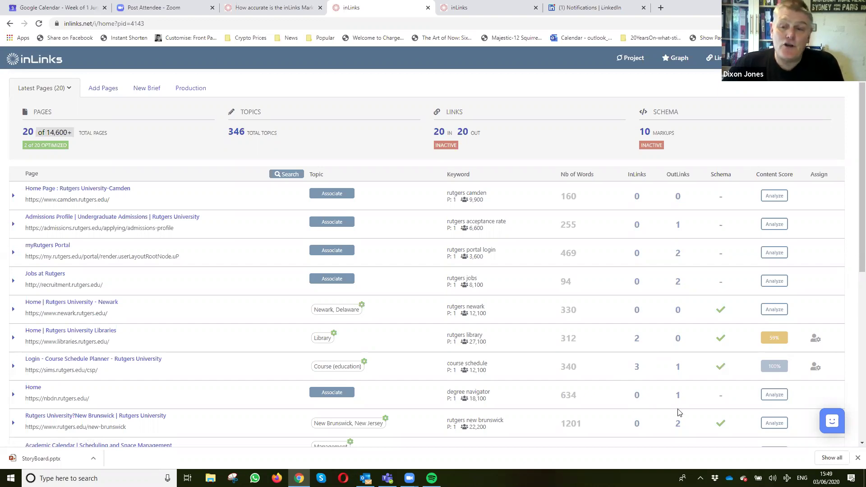
left_click(814, 341)
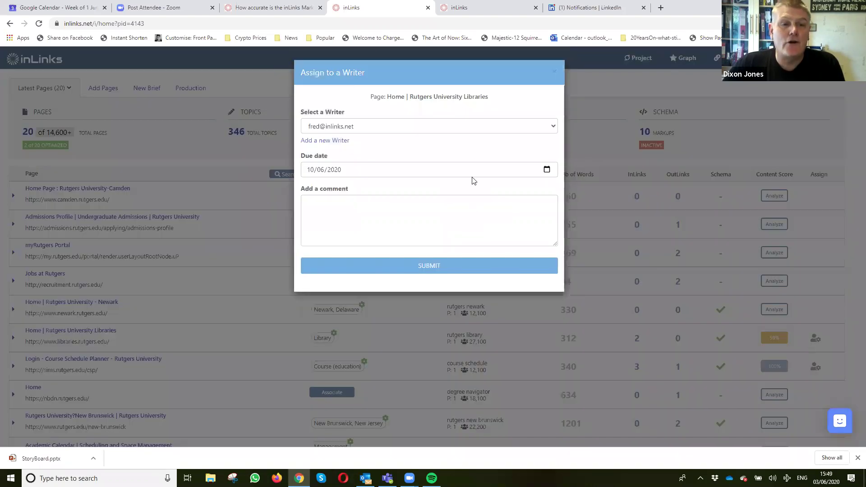
left_click(554, 129)
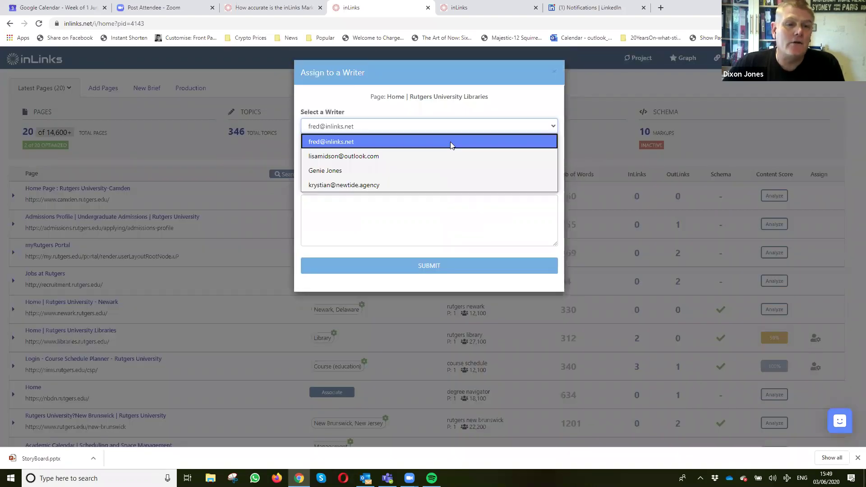
left_click(379, 171)
- Set the assignment's due date to 17/06/2020, add the comment "PLease improve" and submit it
left_click(547, 170)
left_click(546, 170)
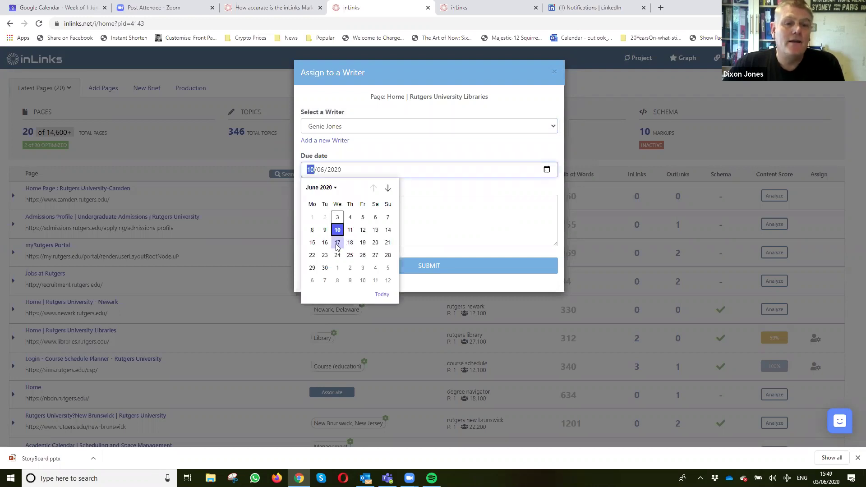
left_click(342, 245)
left_click(345, 208)
type("(")
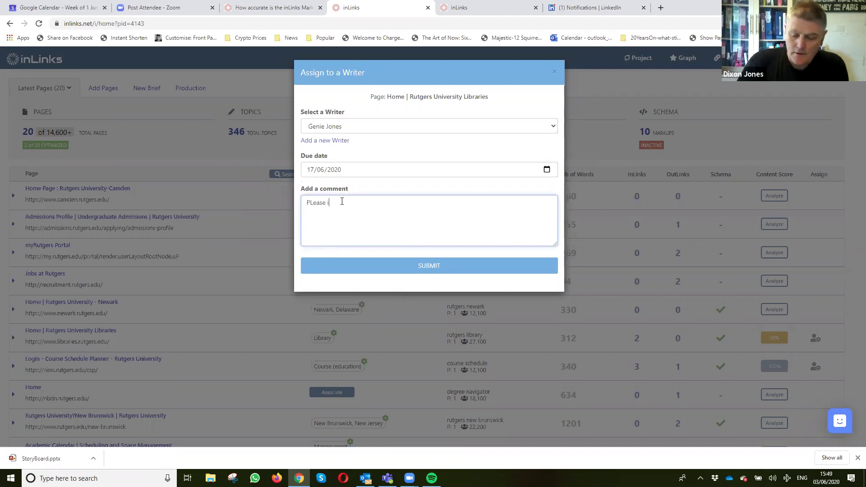
type("Lease improve")
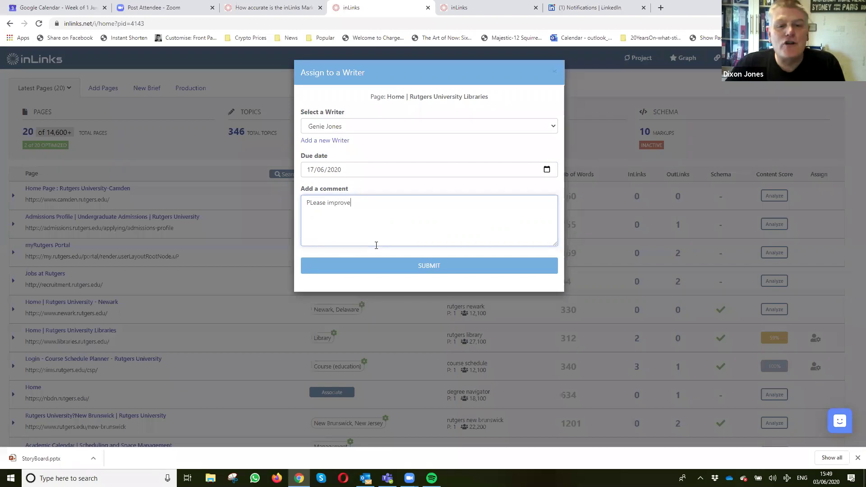
left_click(443, 271)
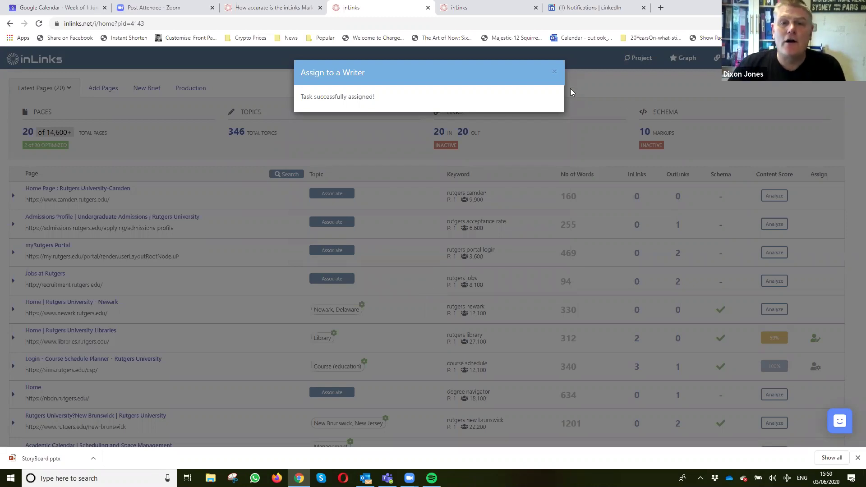
left_click(555, 71)
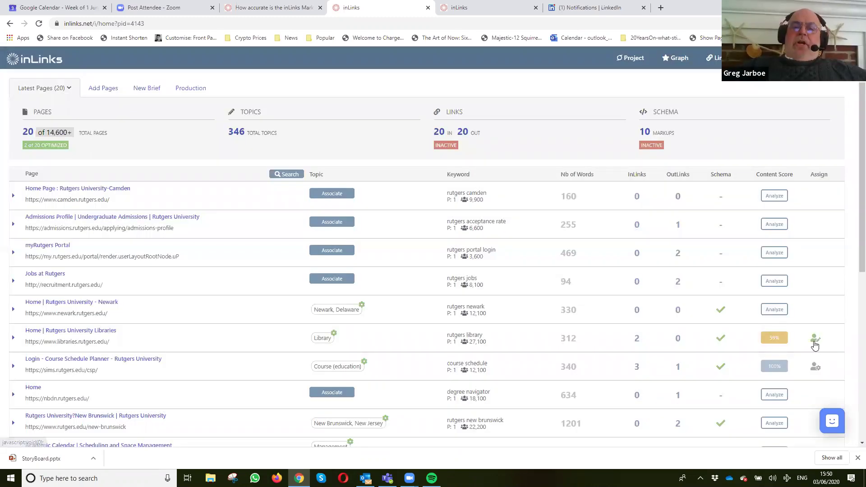
- Show the Rutgers University Libraries page's production status and read its assignment details and comment
left_click(814, 343)
scroll(516, 336, "down", 4)
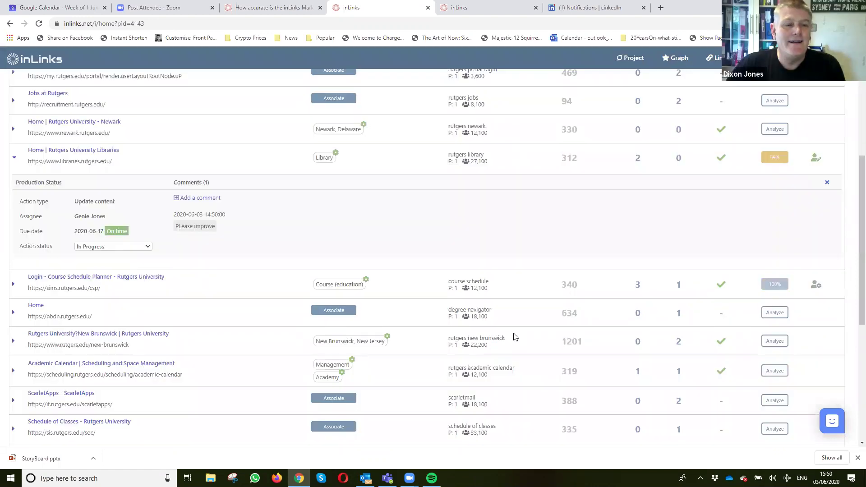
scroll(399, 232, "up", 2)
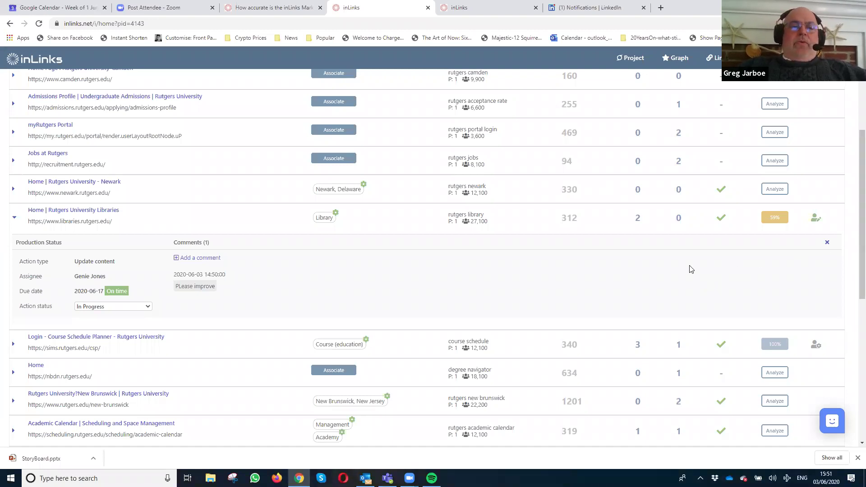
scroll(690, 270, "up", 1)
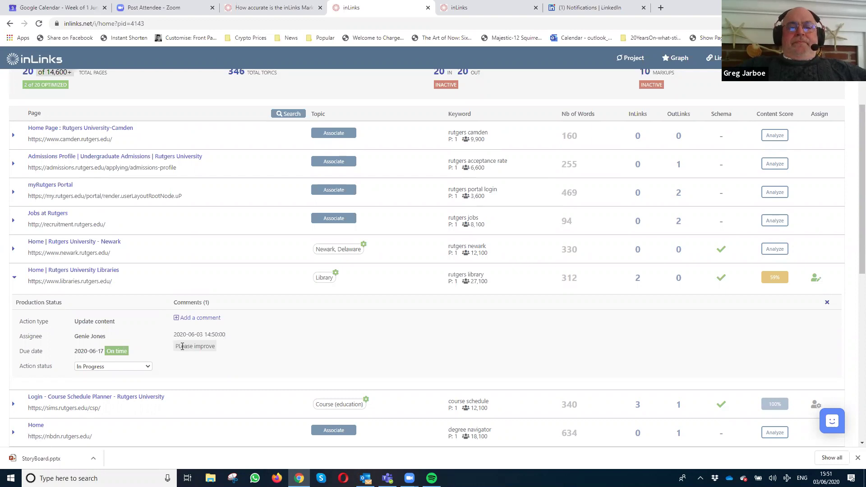
left_click_drag(182, 346, 179, 346)
left_click(222, 346)
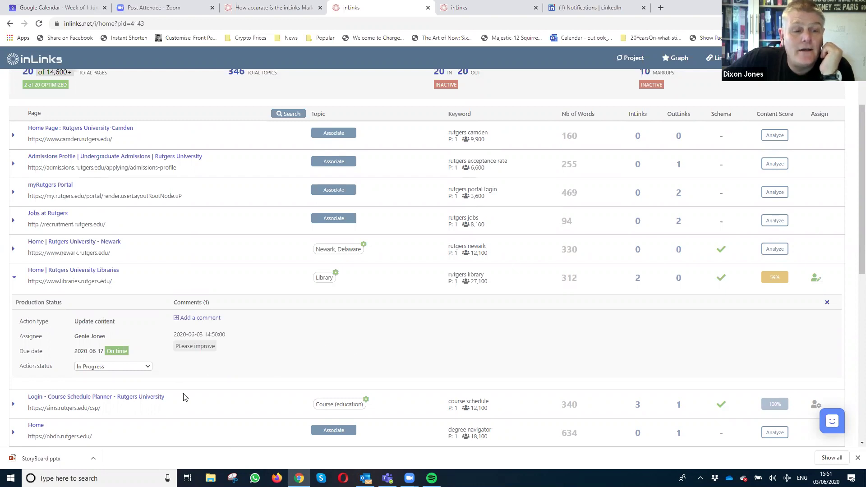
- Set the Rutgers University Libraries task's action status to Completed, collapse its details and reload the project's page list
left_click(150, 367)
left_click(121, 392)
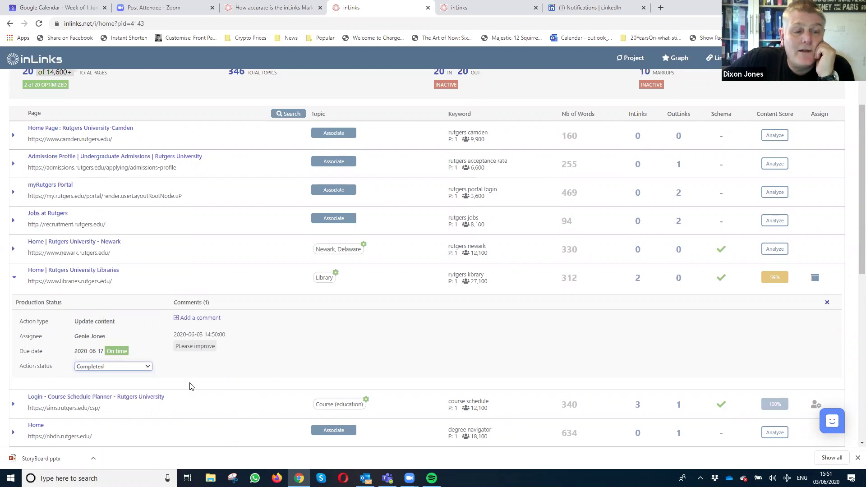
left_click(814, 277)
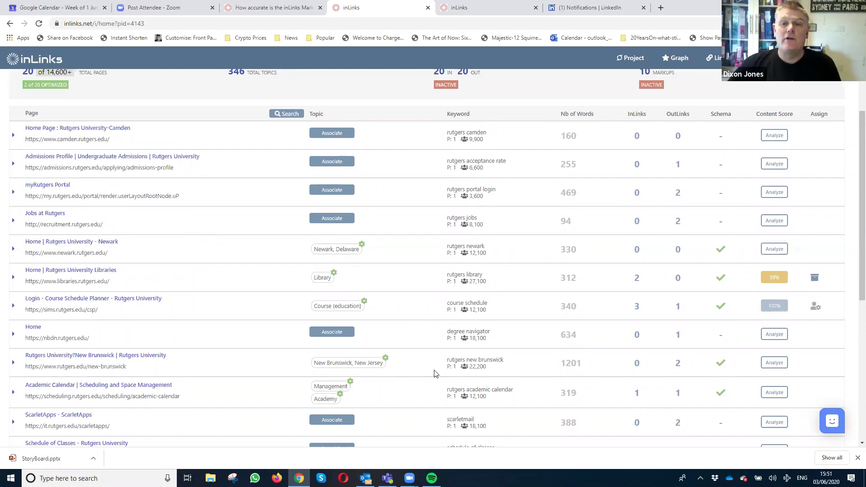
scroll(787, 122, "up", 1)
scroll(787, 122, "up", 2)
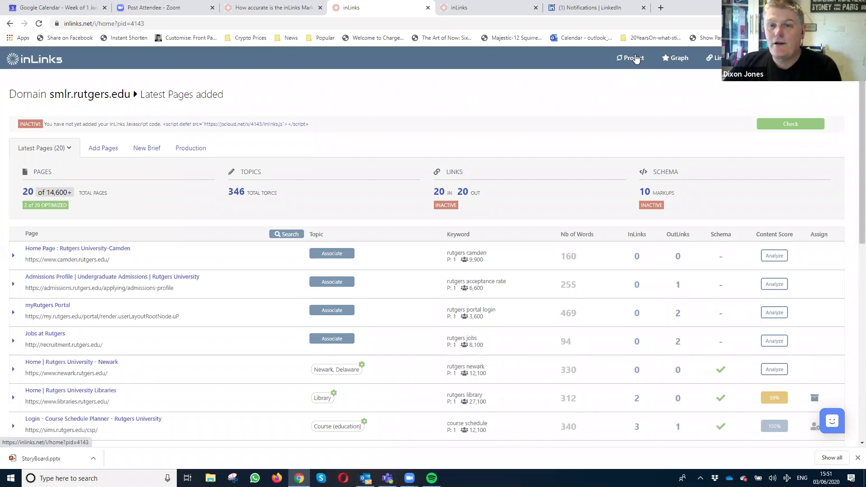
left_click(635, 63)
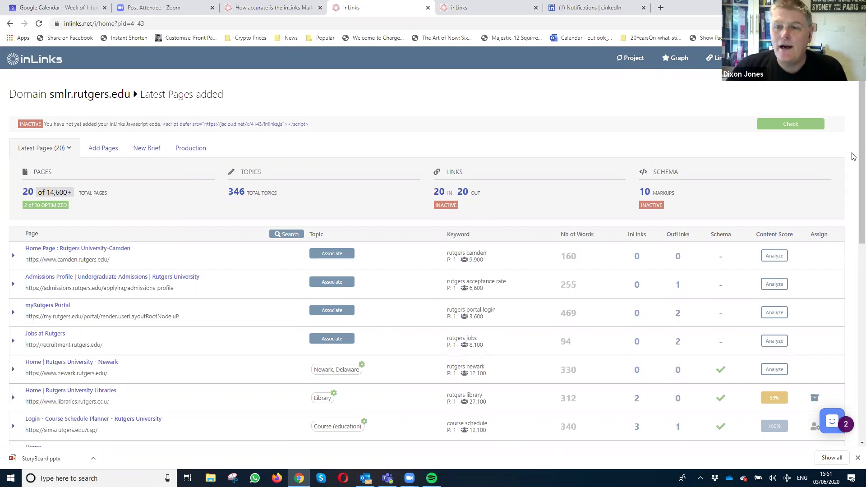
- Open Market Trends from the projects dashboard, browse its topic categories and show the Careers trends
left_click(758, 58)
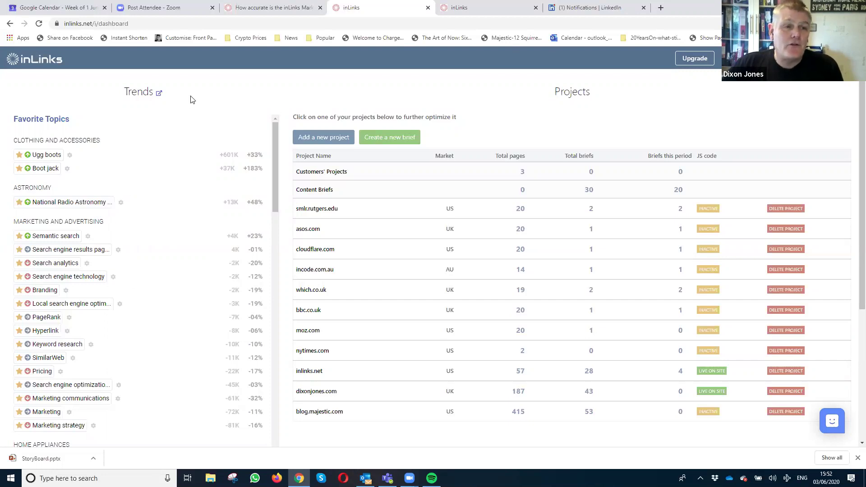
left_click(159, 93)
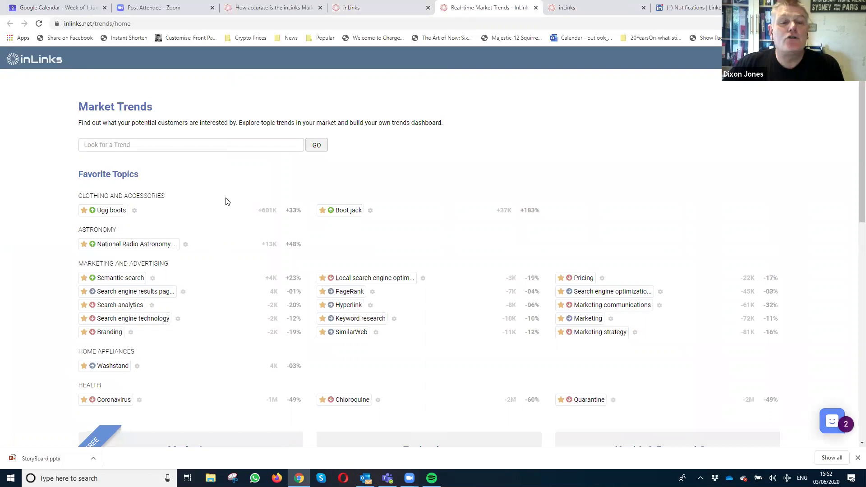
scroll(429, 282, "down", 5)
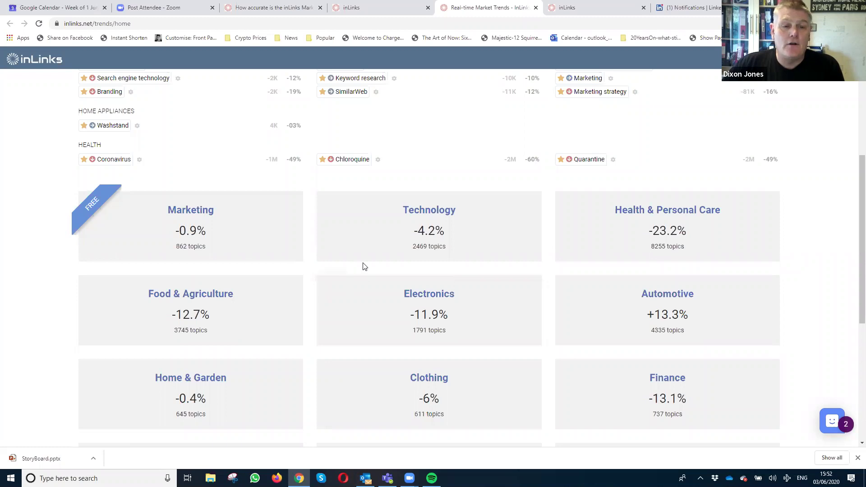
scroll(364, 271, "up", 3)
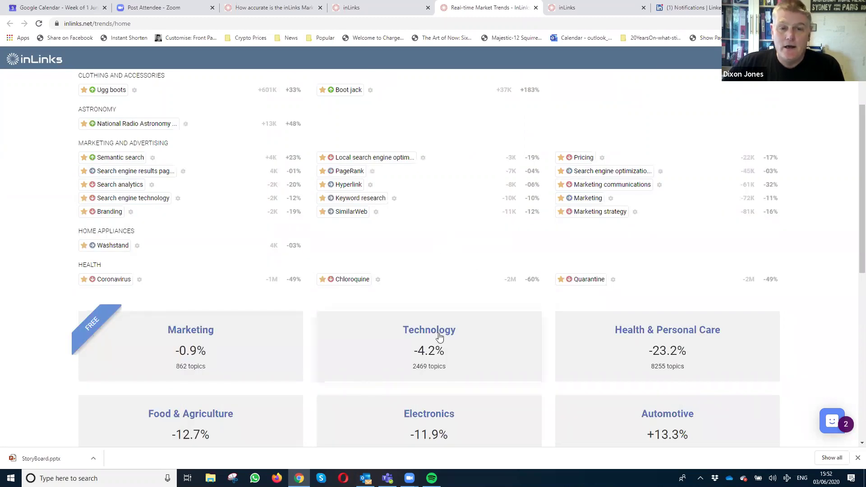
scroll(511, 321, "down", 3)
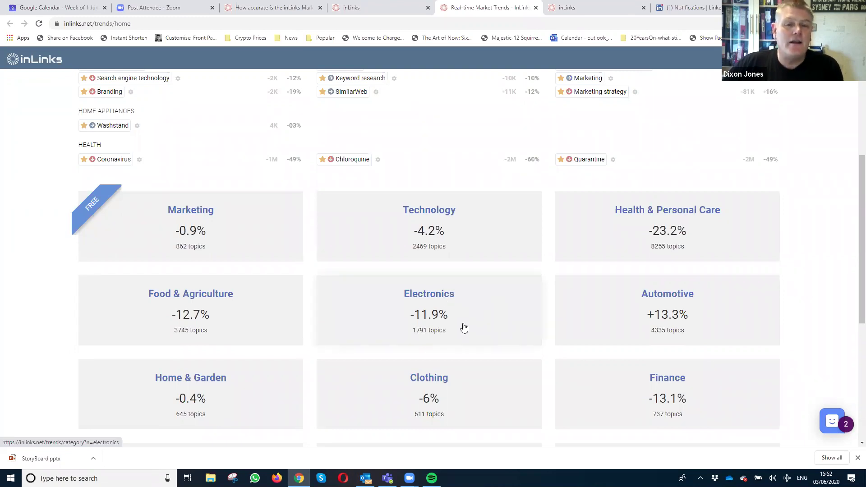
scroll(469, 311, "down", 1)
scroll(496, 297, "down", 2)
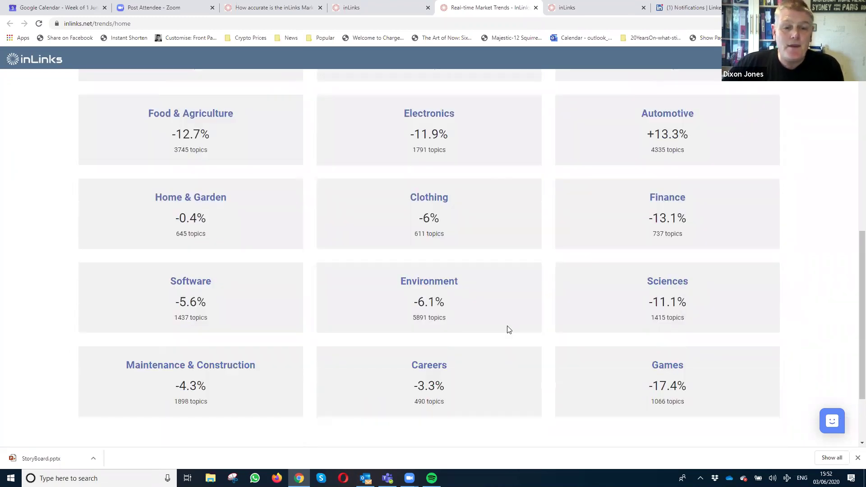
left_click(429, 368)
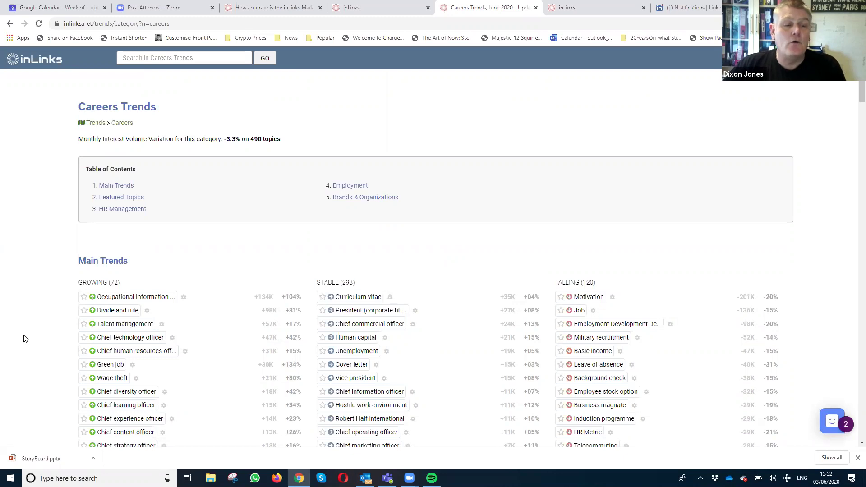
- Examine the growing, stable and falling main trends and the featured topics in the Careers category
scroll(31, 326, "down", 1)
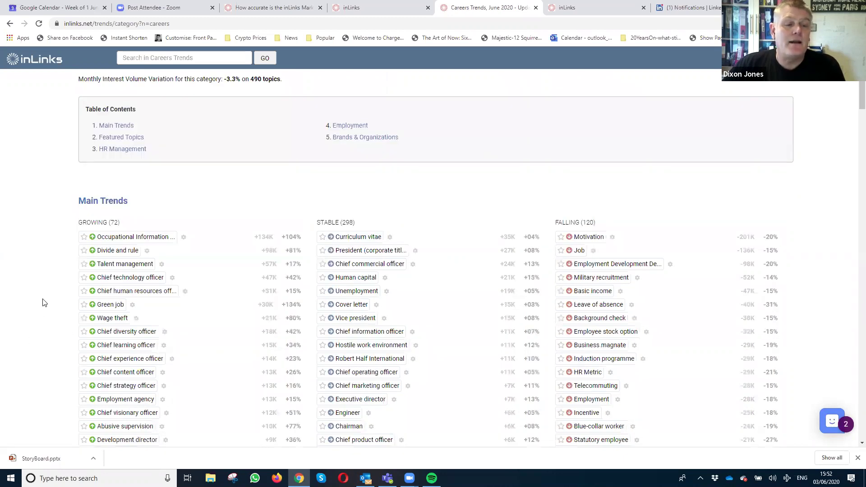
scroll(44, 296, "down", 3)
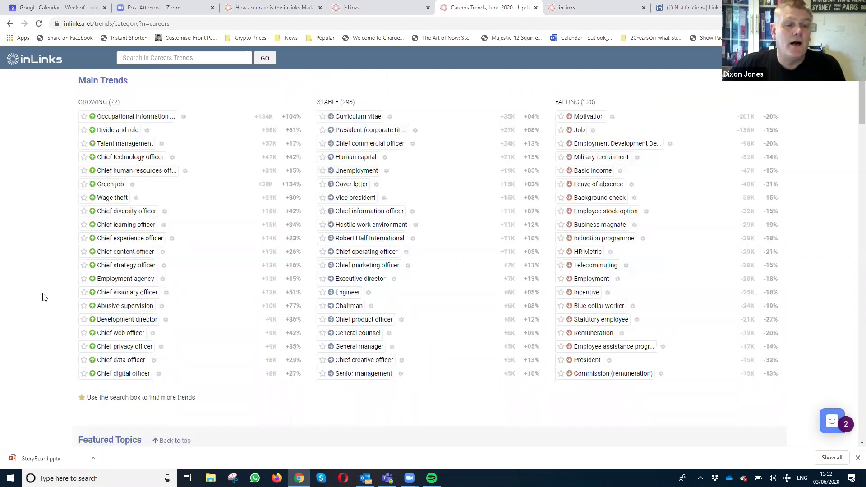
scroll(71, 284, "down", 12)
scroll(48, 255, "up", 3)
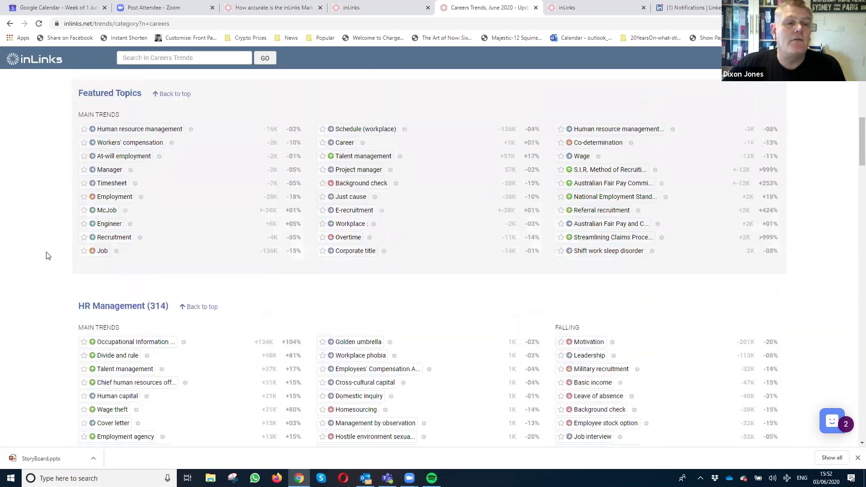
scroll(48, 255, "up", 7)
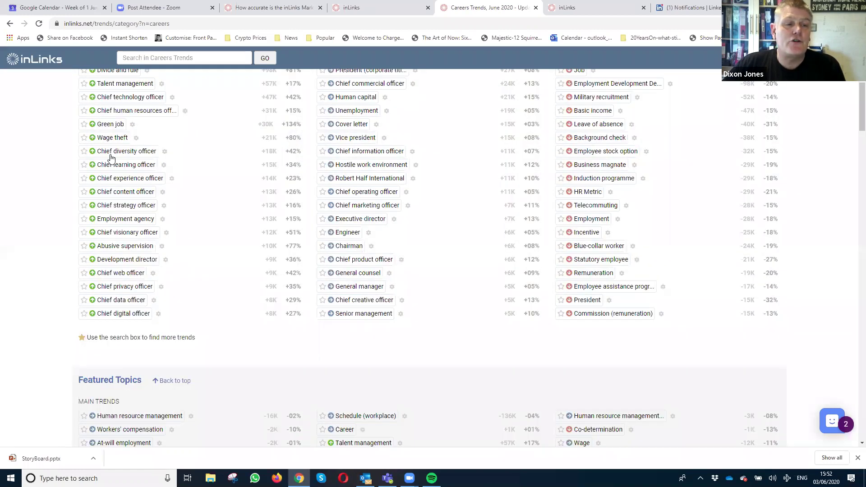
scroll(113, 236, "up", 4)
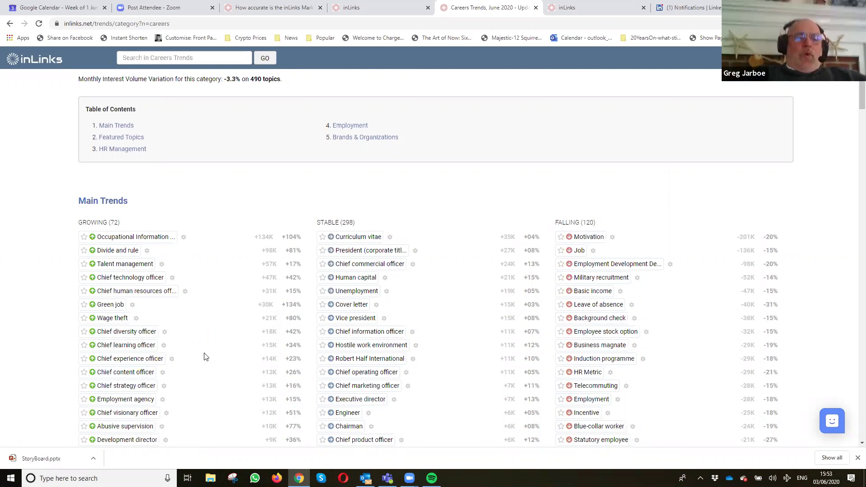
scroll(204, 357, "down", 1)
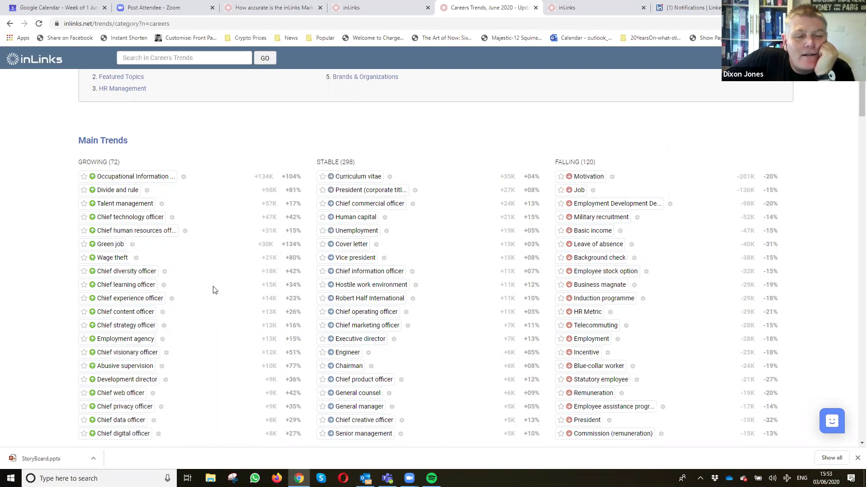
scroll(213, 289, "down", 4)
scroll(214, 280, "up", 3)
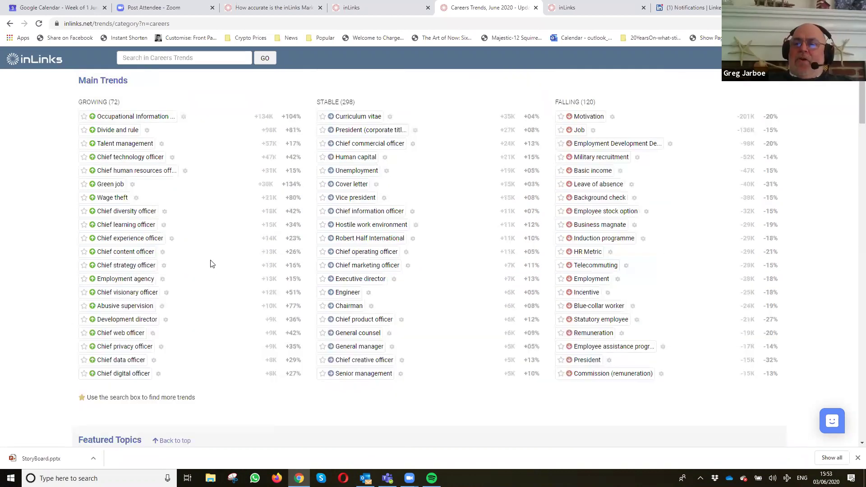
scroll(201, 257, "down", 8)
scroll(203, 260, "up", 13)
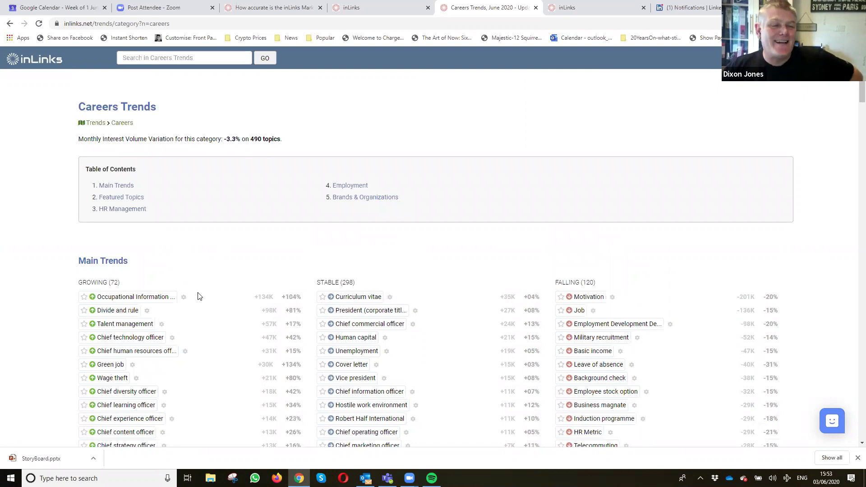
- Look through the HR Management topics of the Careers trends and return to the start of the page
scroll(203, 295, "down", 4)
scroll(212, 315, "down", 15)
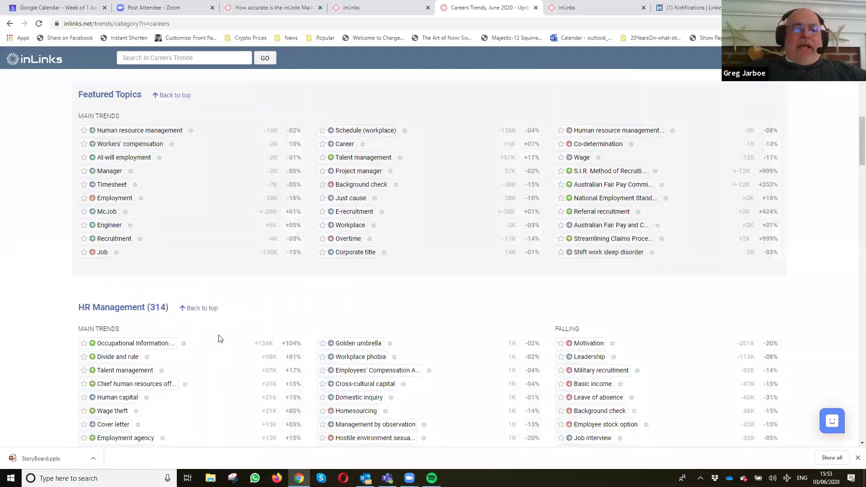
scroll(221, 329, "down", 2)
scroll(215, 325, "down", 3)
scroll(232, 315, "down", 1)
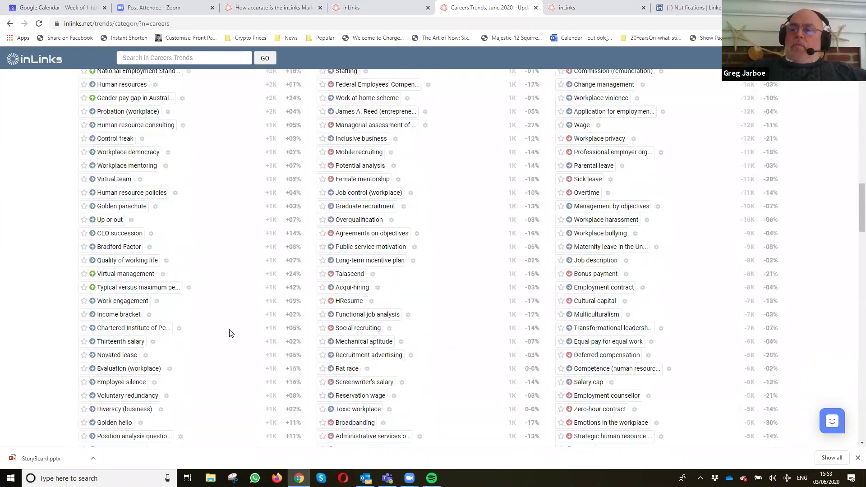
scroll(230, 333, "down", 5)
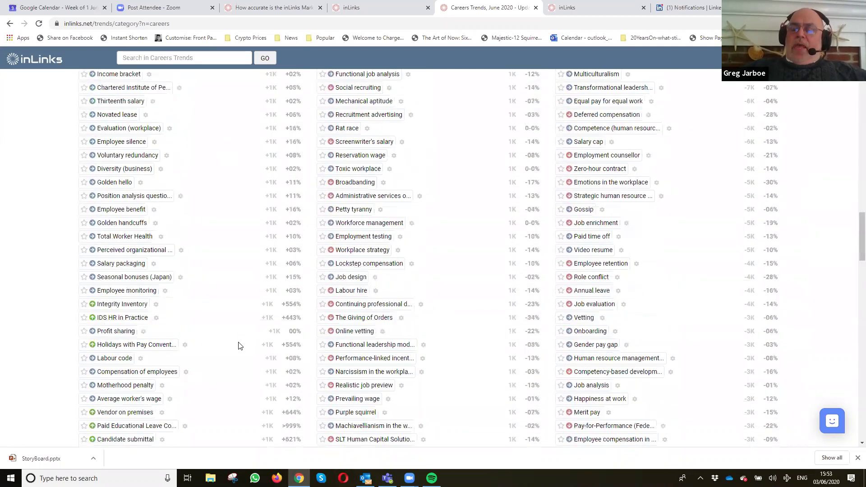
scroll(232, 361, "down", 10)
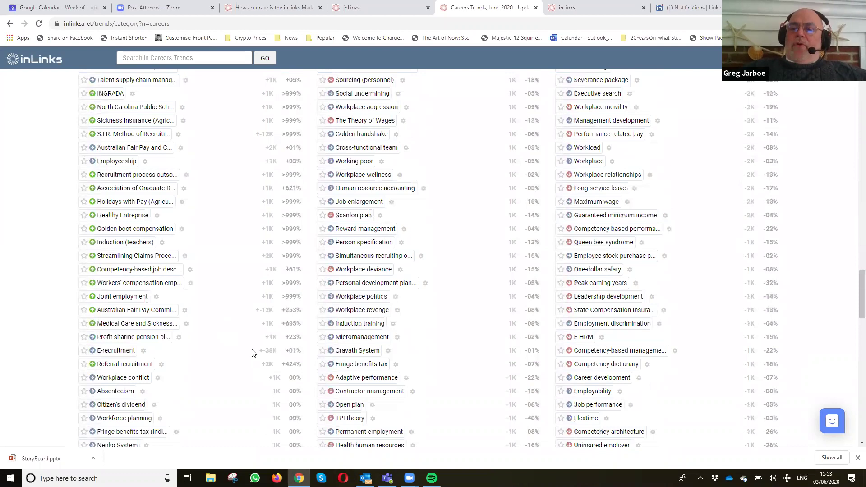
scroll(253, 350, "up", 8)
scroll(252, 351, "up", 20)
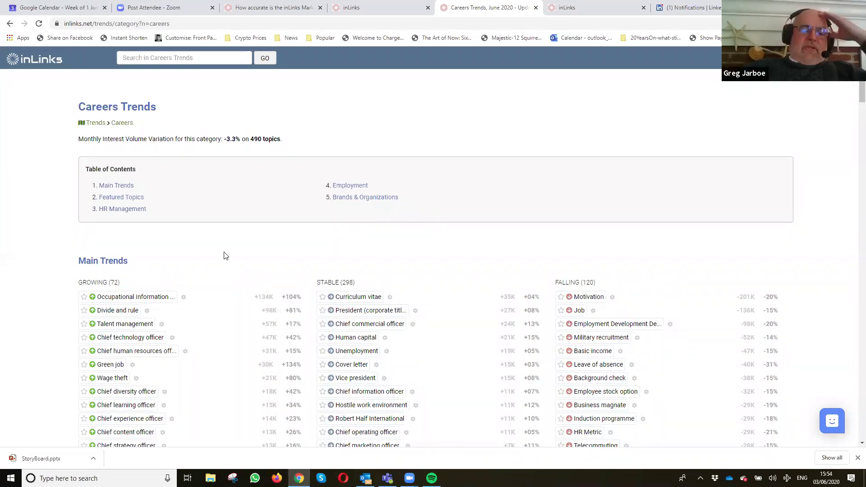
- Open the Chief privacy officer topic from the growing Careers trends and inspect its interest volume
scroll(298, 263, "down", 1)
scroll(226, 302, "down", 1)
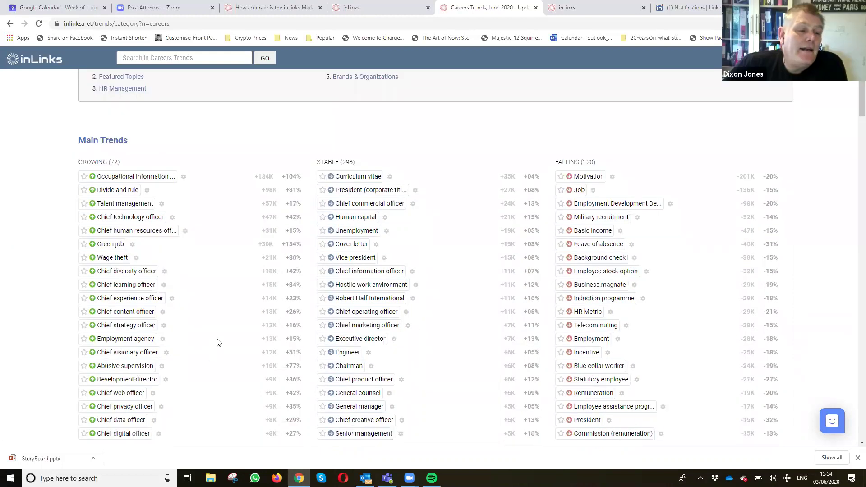
scroll(154, 412, "down", 1)
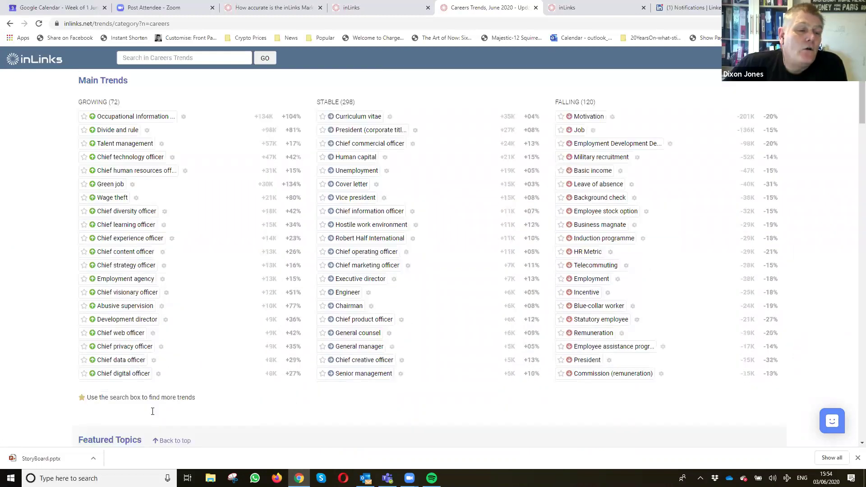
left_click(116, 347)
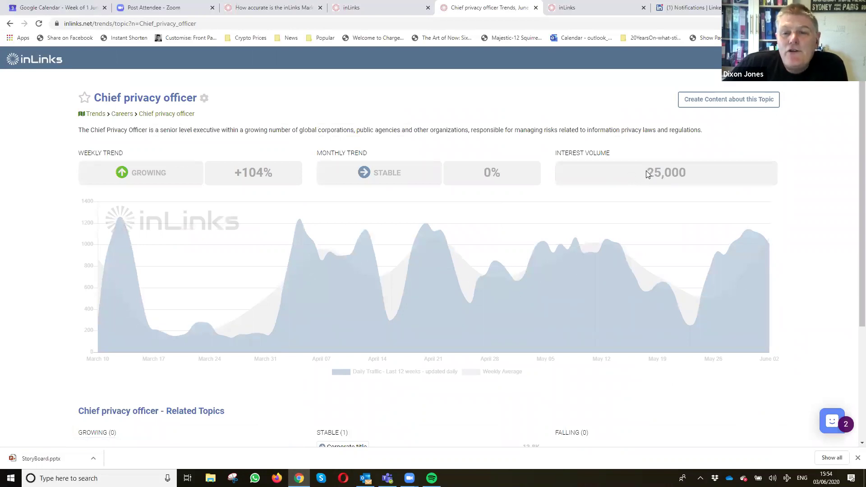
left_click_drag(683, 176, 697, 175)
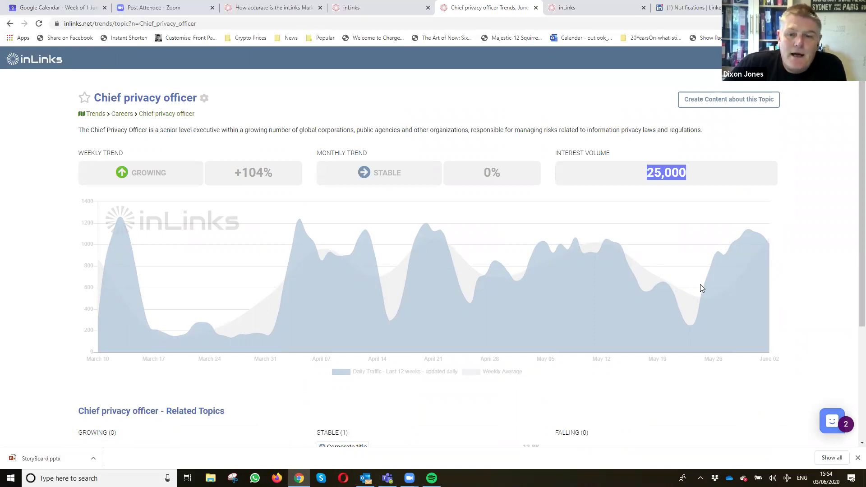
left_click(287, 390)
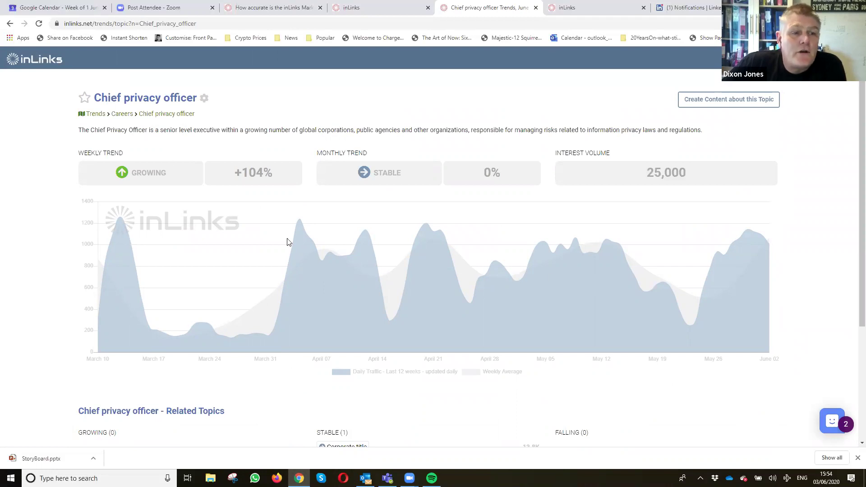
- Mark the Chief privacy officer topic as a favourite and review its traffic chart and related topics
left_click(85, 99)
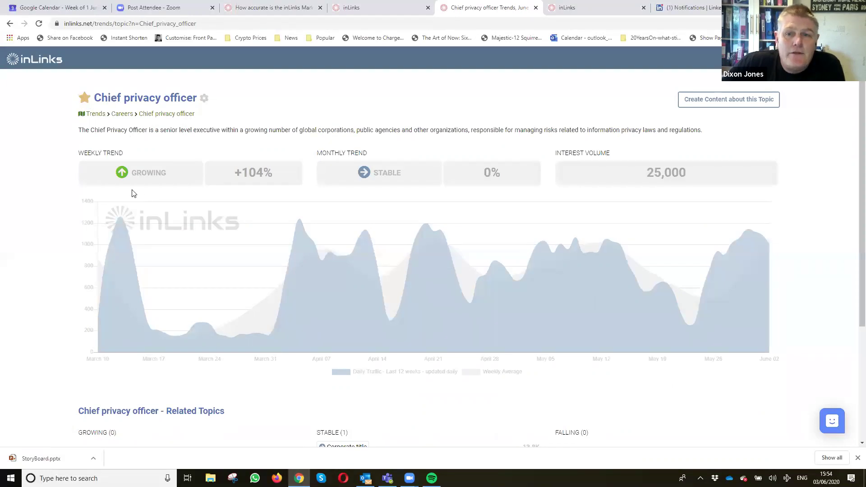
scroll(235, 307, "down", 3)
scroll(239, 315, "up", 3)
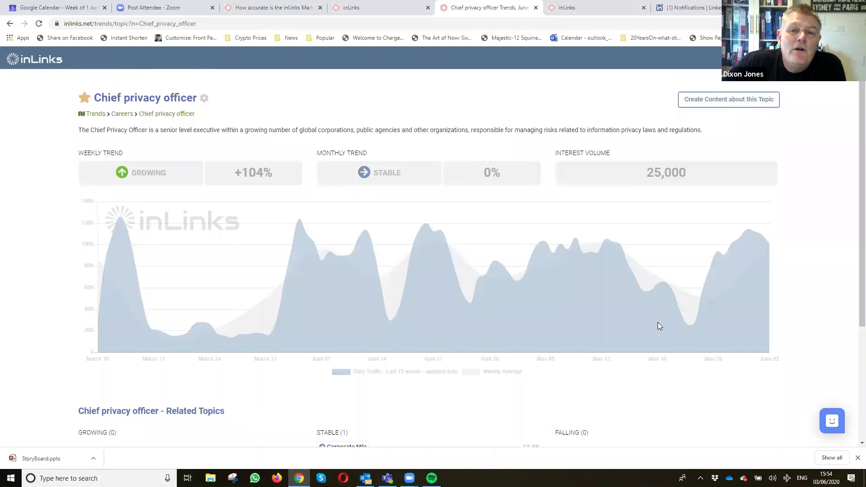
scroll(590, 284, "down", 5)
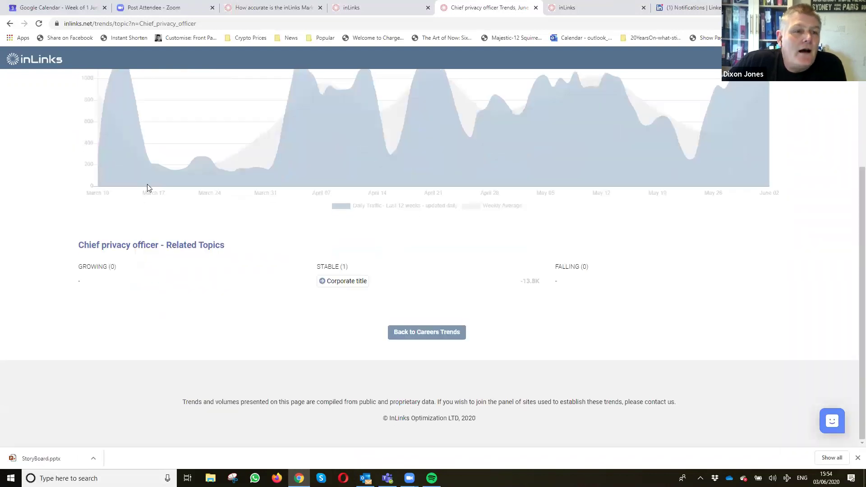
scroll(147, 185, "up", 5)
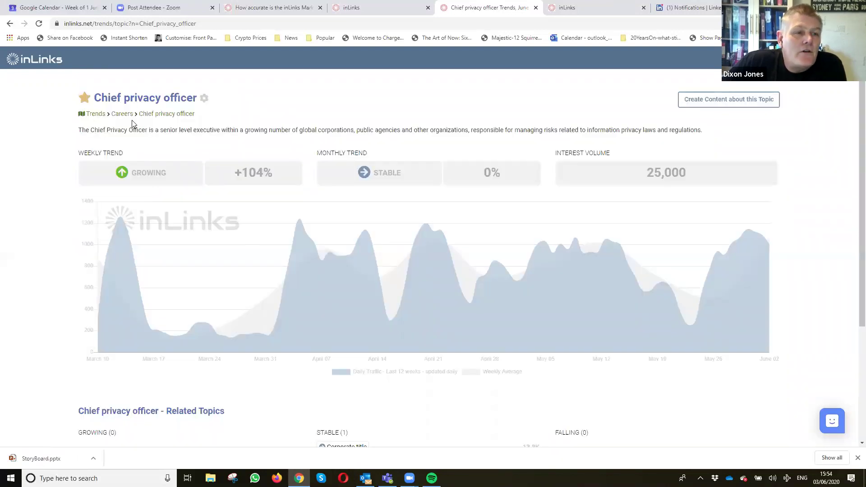
- Go back to the Careers trends, open the Occupational Information Network topic and review its traffic chart and related topics
left_click(10, 24)
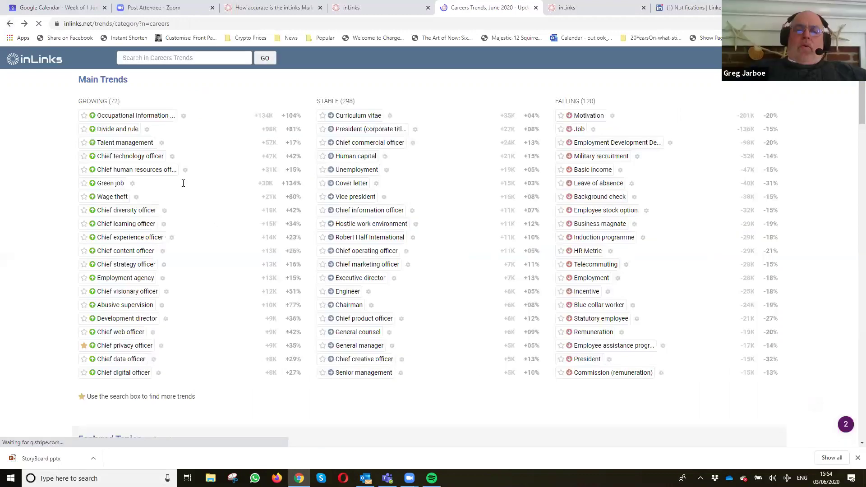
left_click(149, 115)
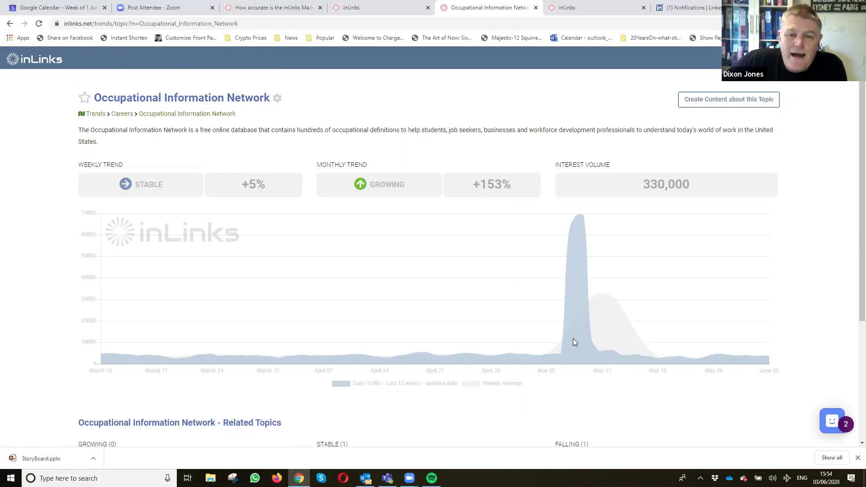
scroll(439, 341, "down", 3)
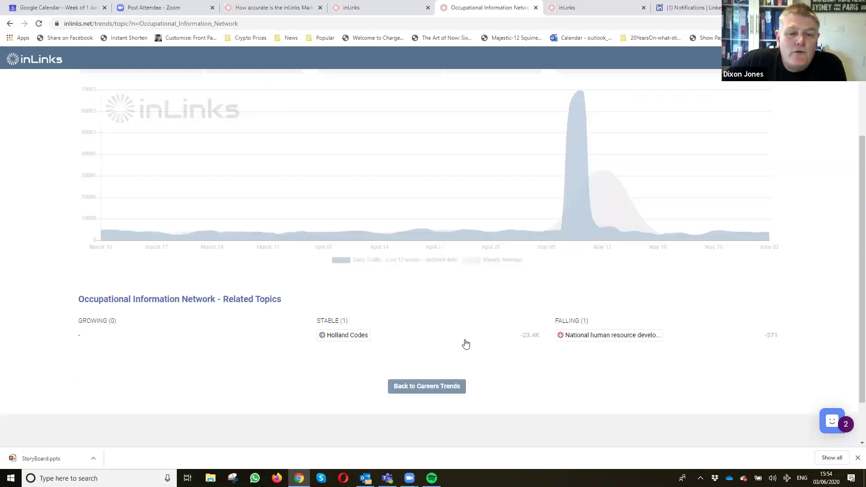
scroll(314, 409, "up", 2)
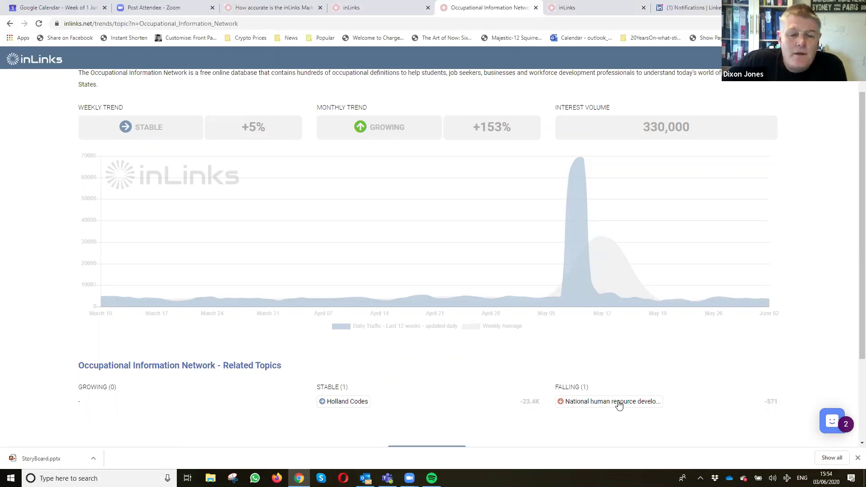
scroll(342, 362, "down", 3)
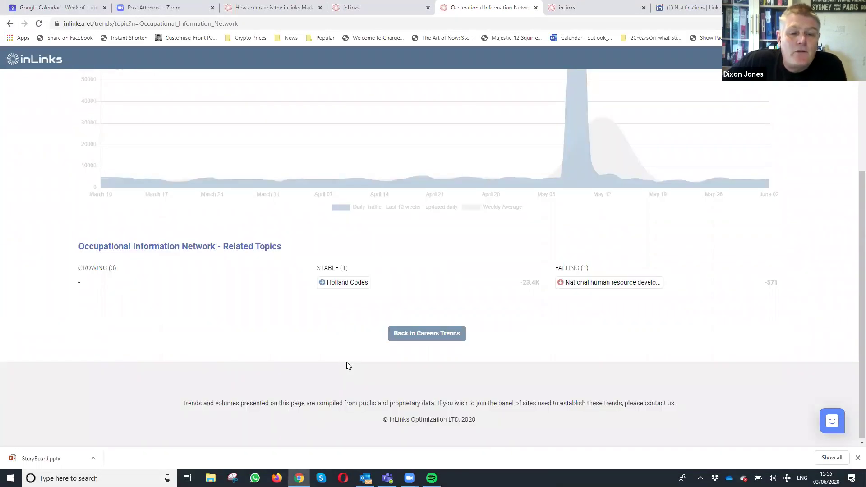
scroll(354, 366, "up", 4)
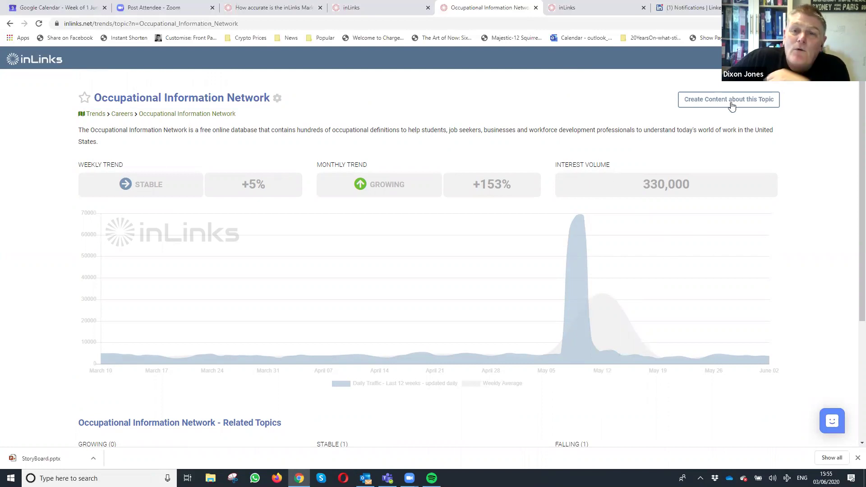
- Create a content brief for the Occupational Information Network keyword in the English / United States market, leaving the URL to optimize blank
left_click(693, 108)
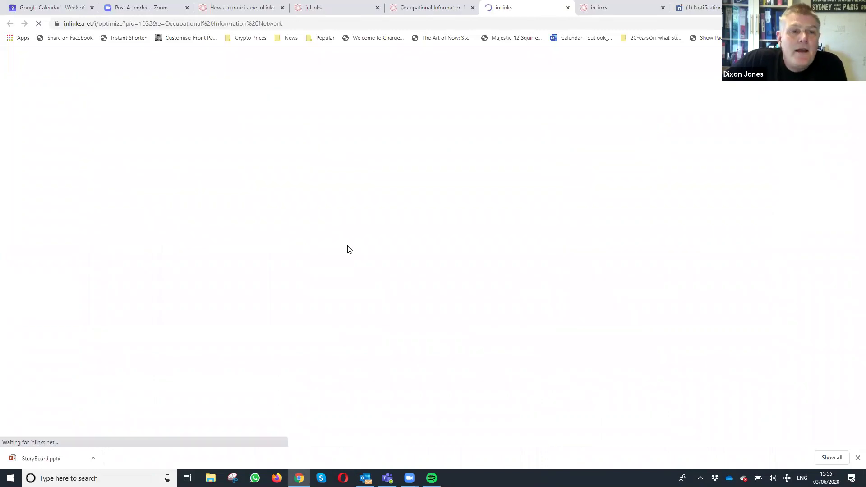
left_click(366, 157)
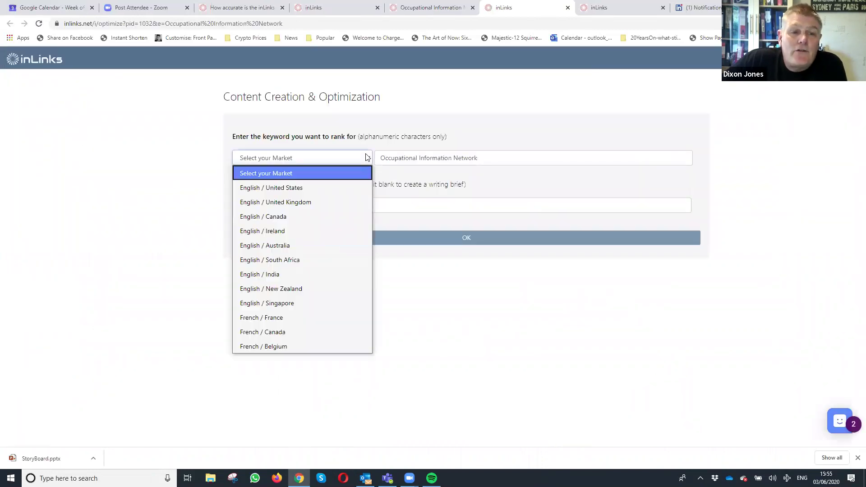
left_click(362, 182)
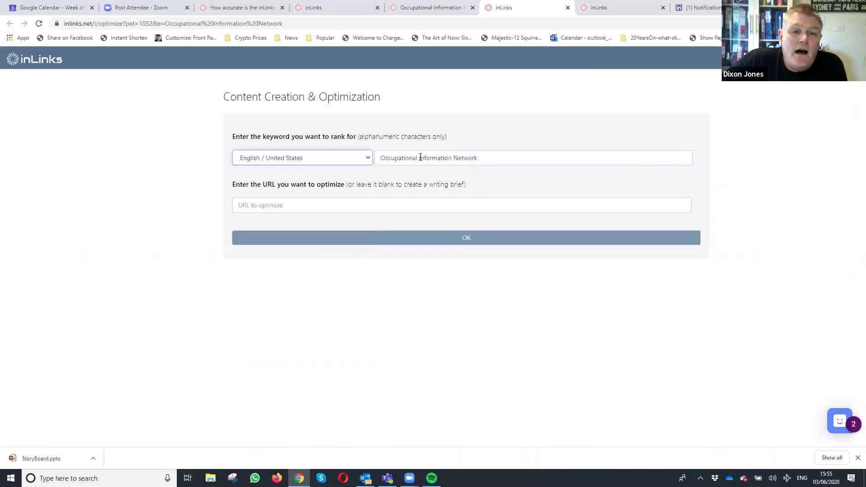
left_click(413, 157)
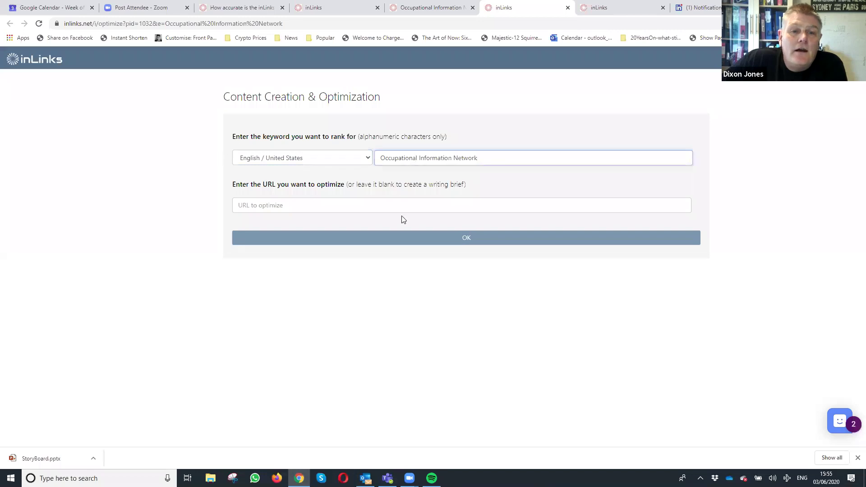
left_click(372, 203)
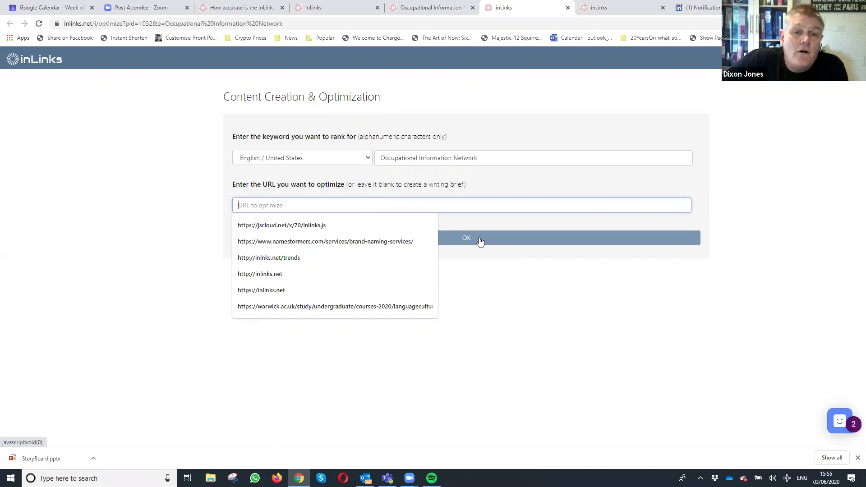
left_click(454, 243)
left_click(465, 238)
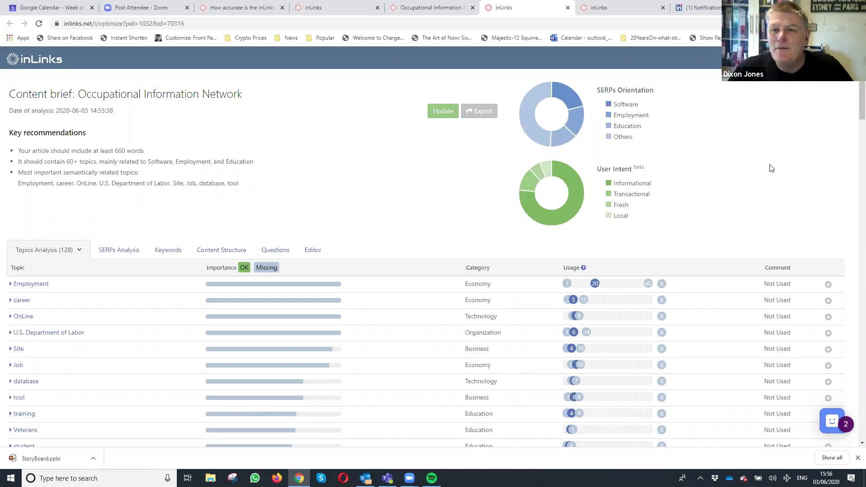
- Return to the projects dashboard and open the smlr.rutgers.edu project
left_click(766, 58)
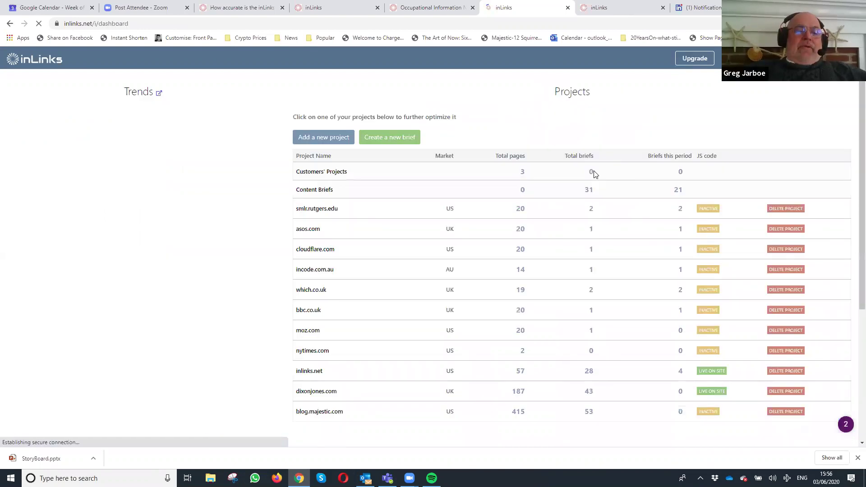
left_click(323, 209)
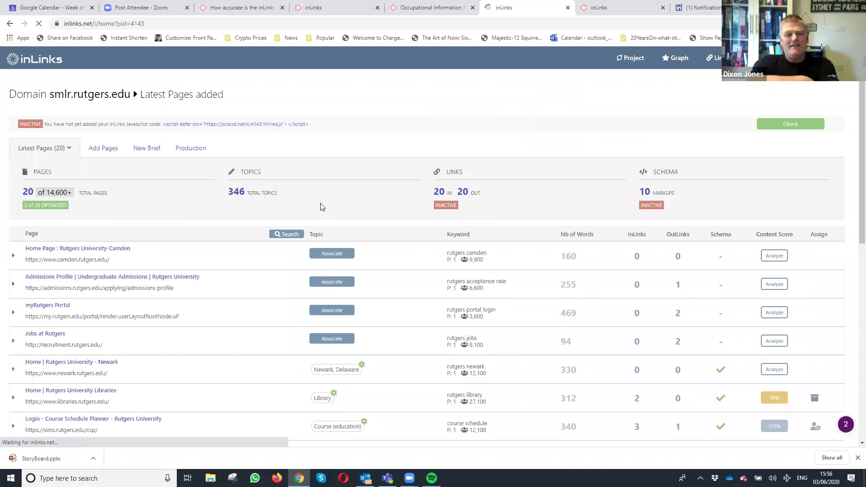